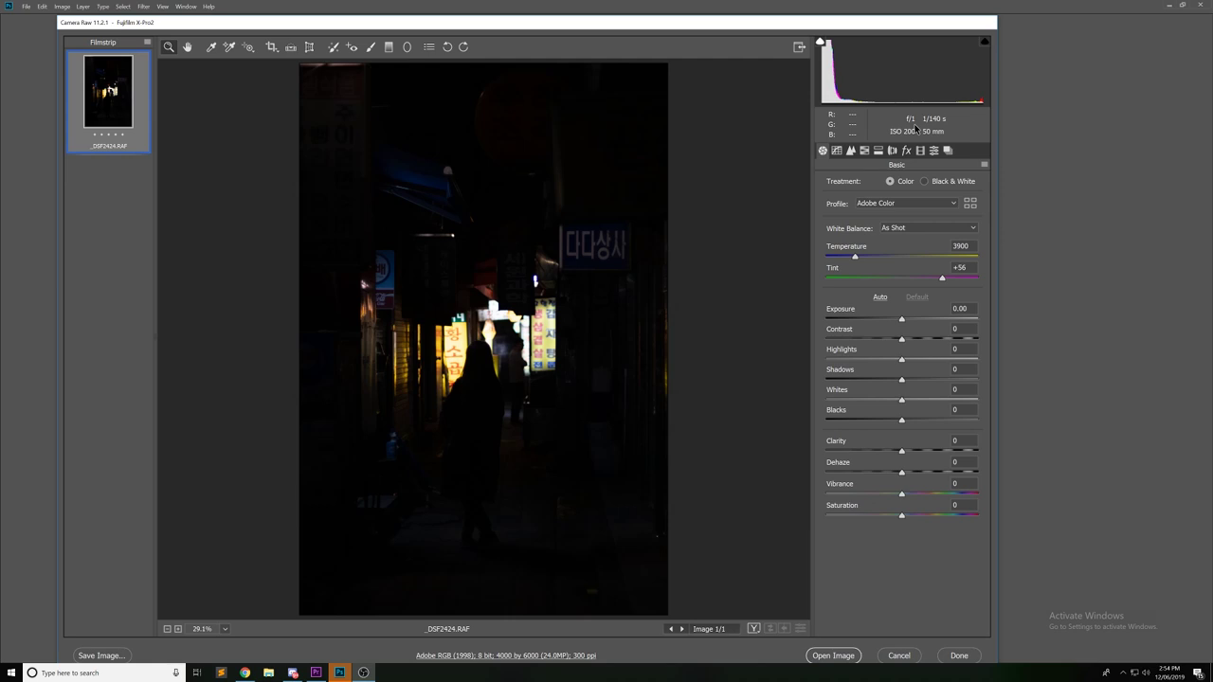
# Step: Drag Clarity to +100 and Shadows to +100, checking the neon signs up close
pyautogui.moveTo(905, 451); pyautogui.dragTo(1010, 455)
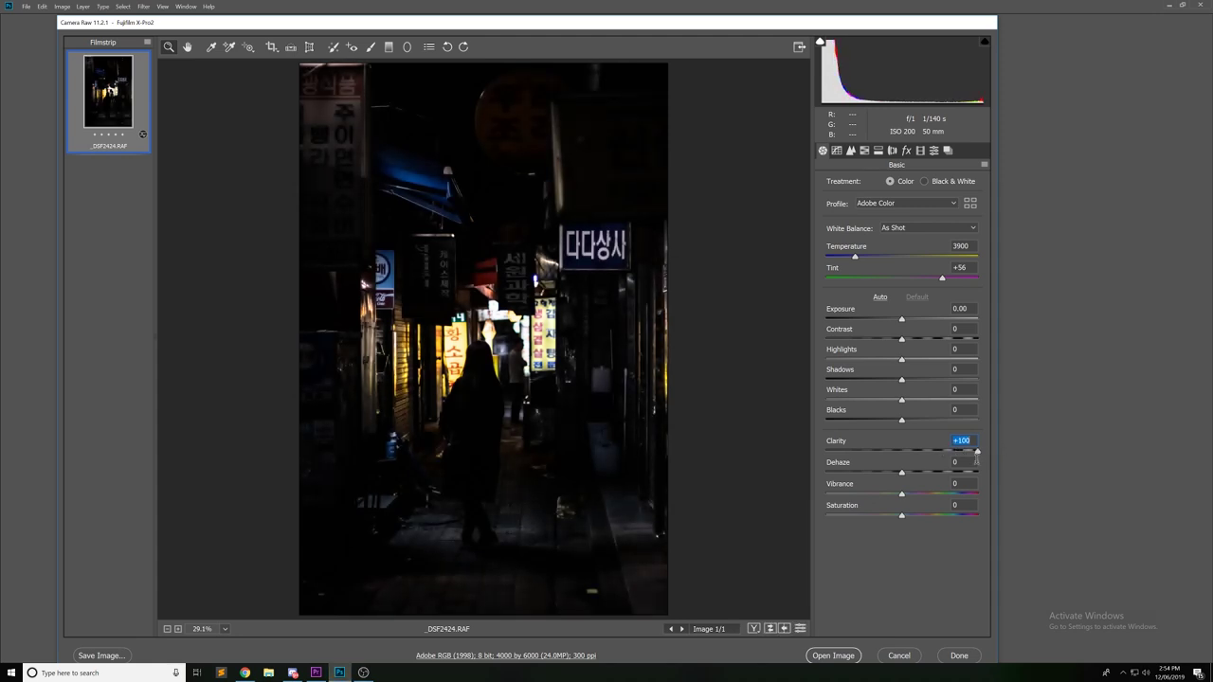
pyautogui.click(459, 364)
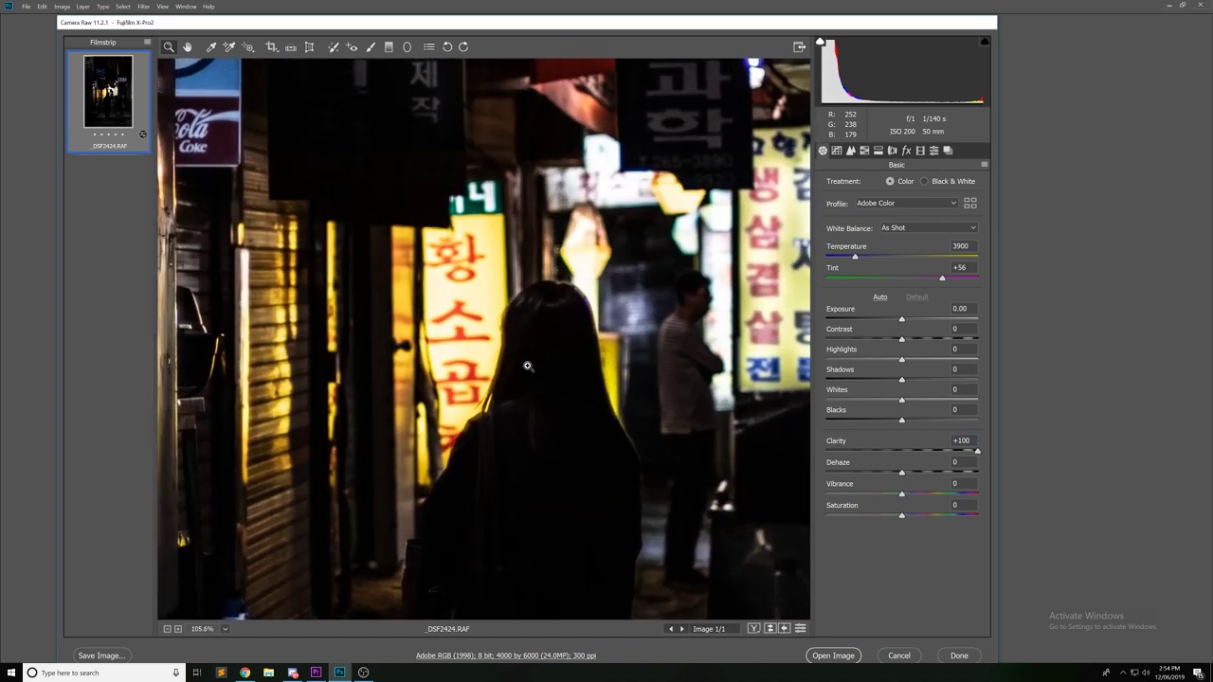
pyautogui.keyDown('alt'); pyautogui.click(746, 352); pyautogui.keyUp('alt')
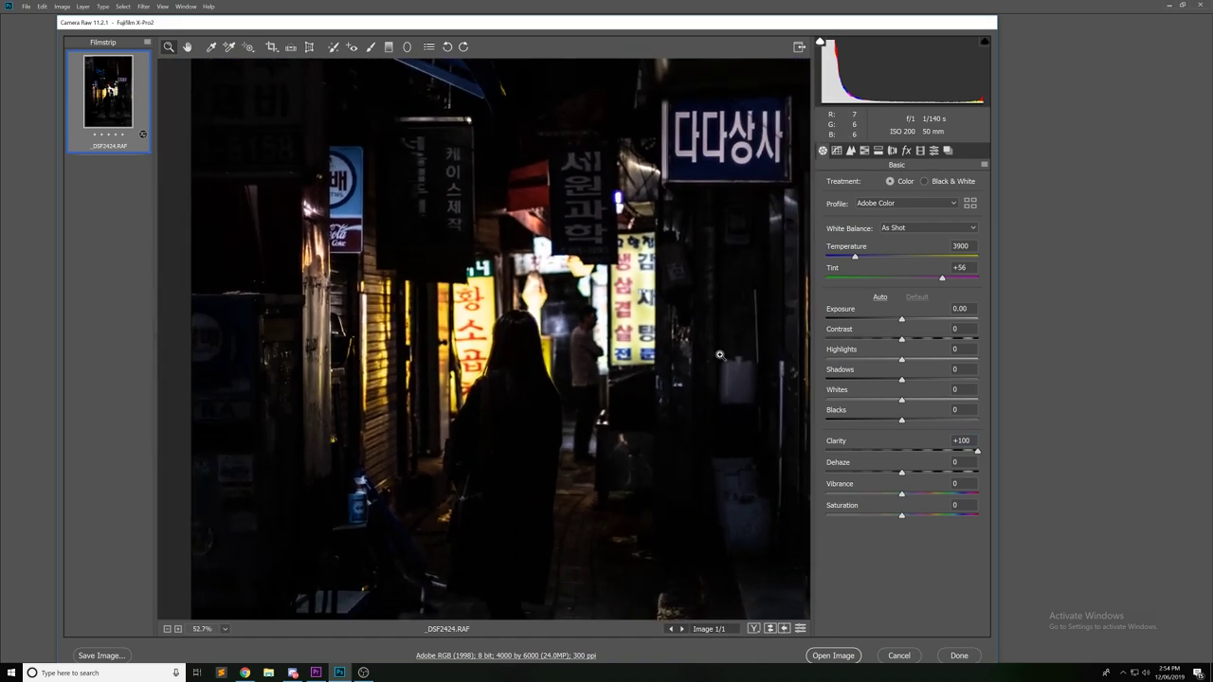
pyautogui.keyDown('alt'); pyautogui.click(720, 355); pyautogui.keyUp('alt')
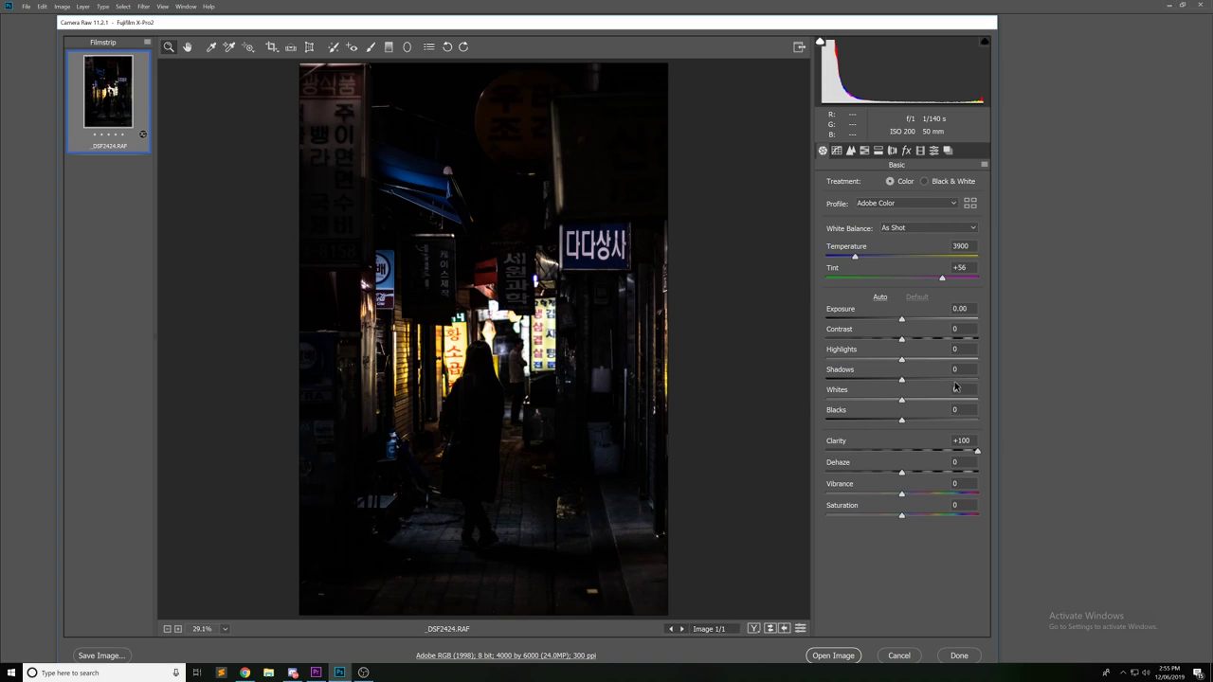
pyautogui.moveTo(960, 380); pyautogui.dragTo(986, 378)
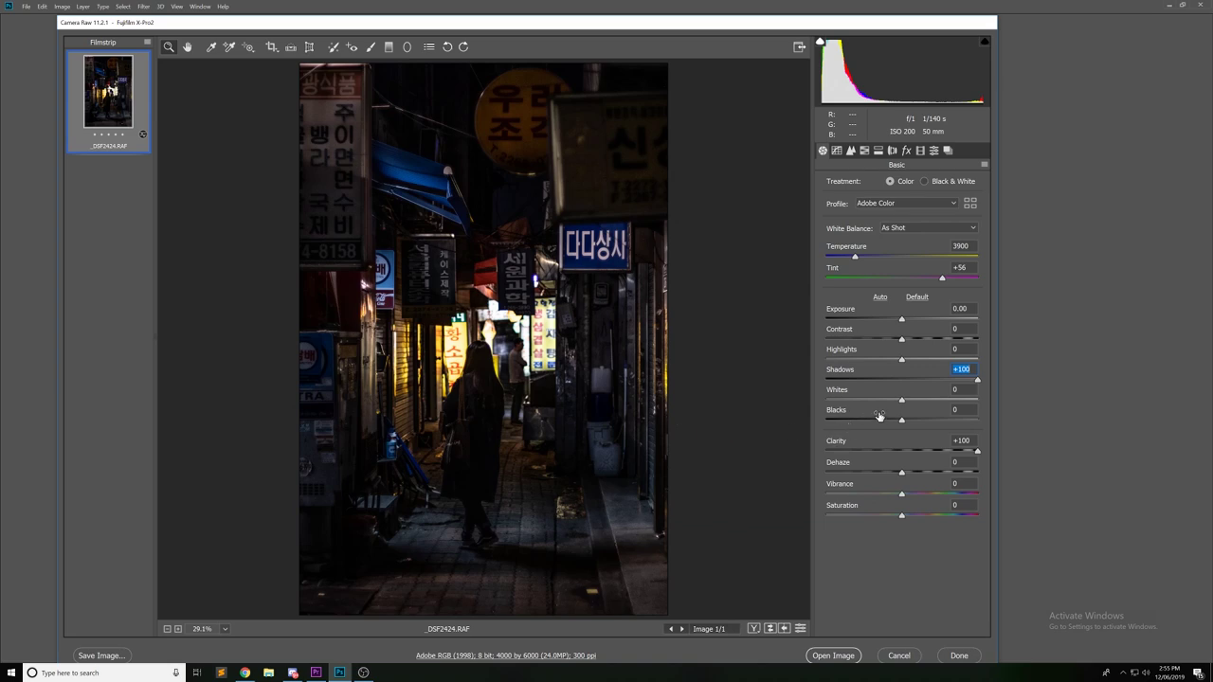
# Step: Set Highlights to -21 and Blacks to +58, then inspect the woman up close
pyautogui.moveTo(937, 419); pyautogui.dragTo(953, 419)
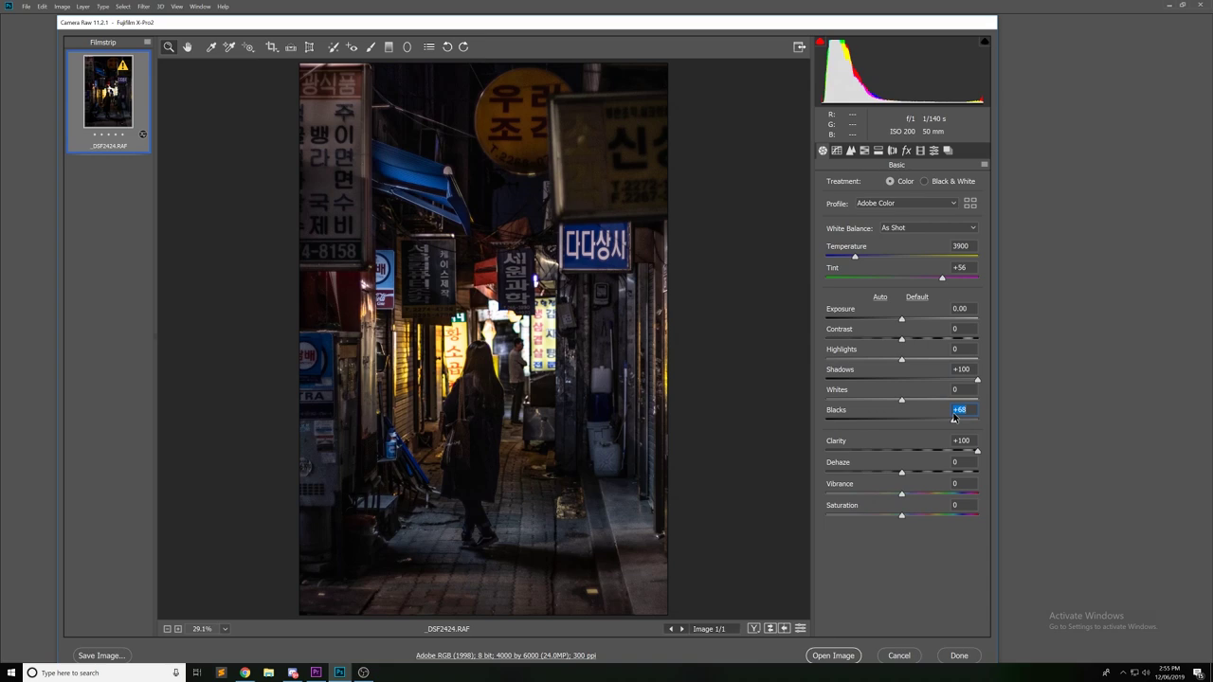
pyautogui.click(851, 360)
pyautogui.moveTo(850, 360); pyautogui.dragTo(886, 357)
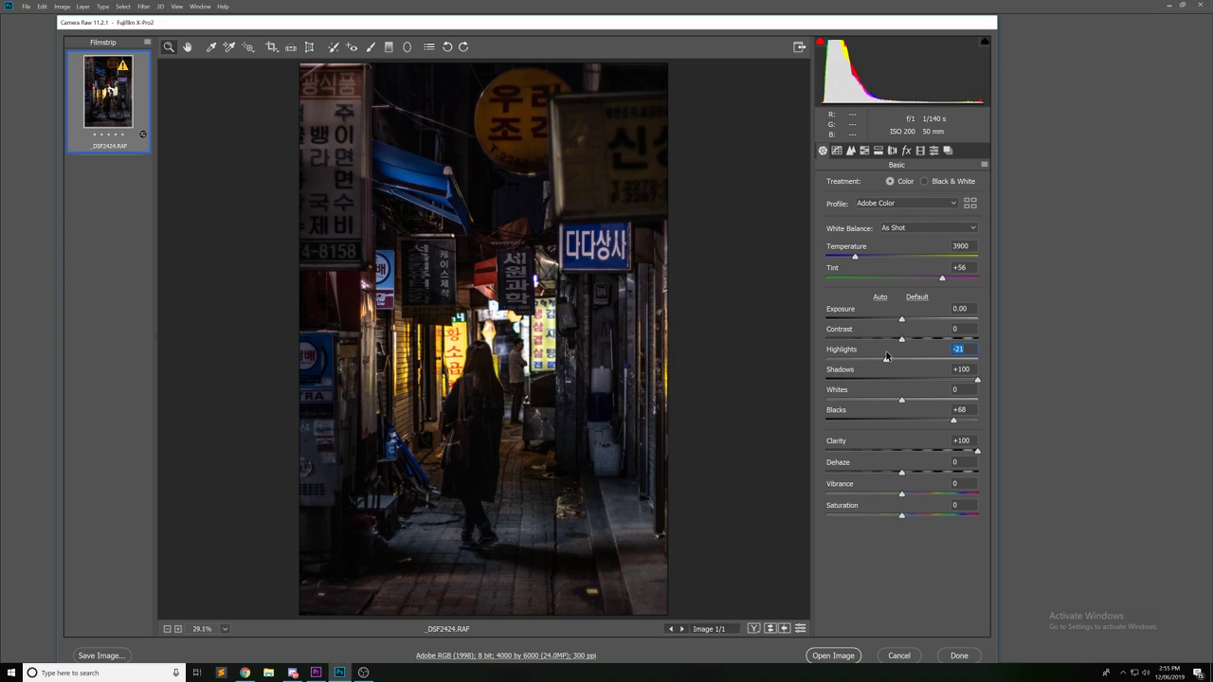
pyautogui.click(940, 419)
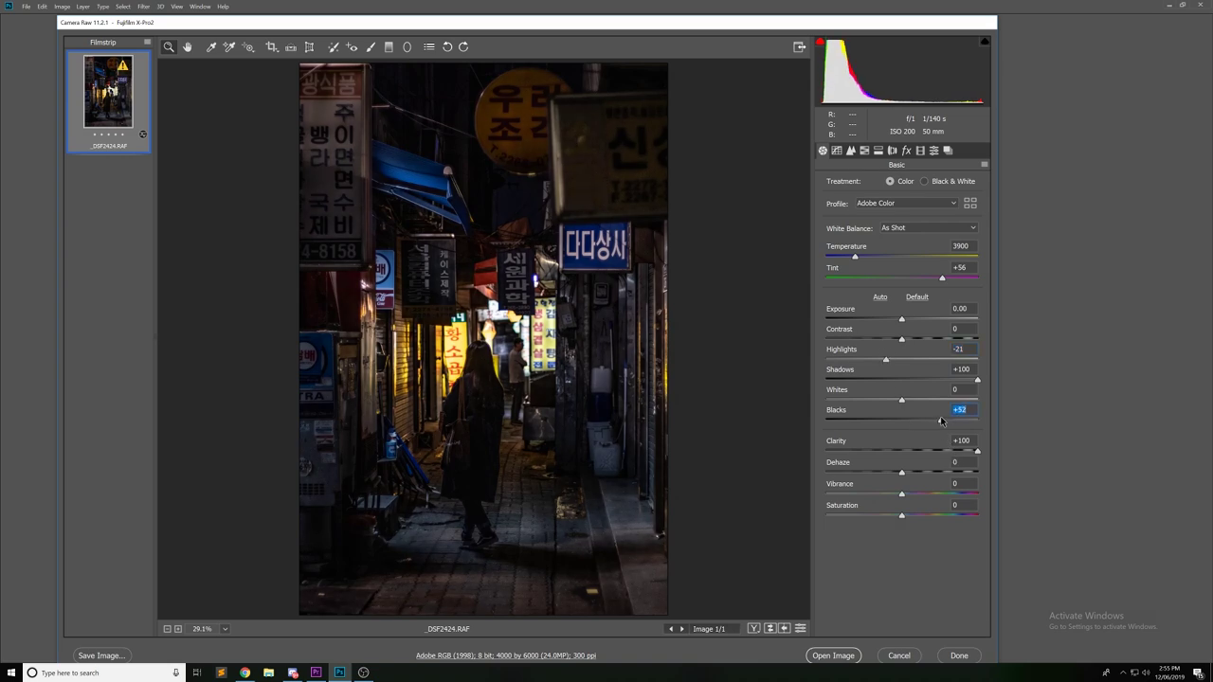
pyautogui.moveTo(939, 419); pyautogui.dragTo(946, 422)
pyautogui.moveTo(493, 452); pyautogui.dragTo(560, 436)
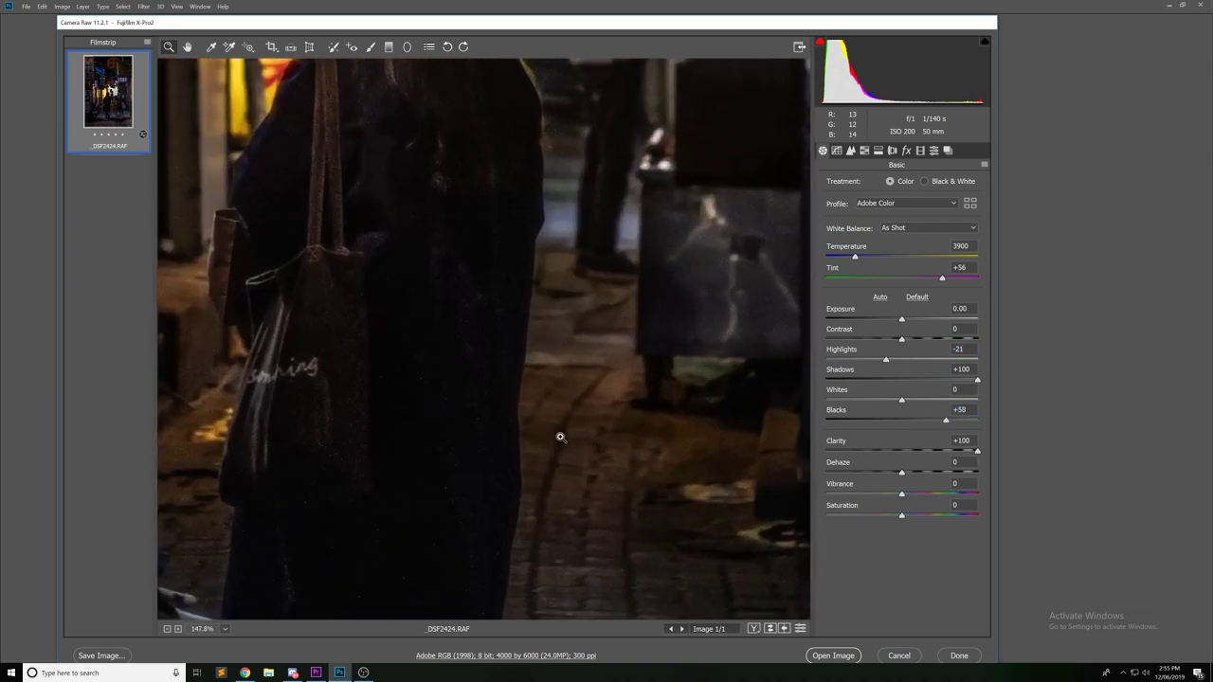
pyautogui.moveTo(603, 244); pyautogui.dragTo(608, 449)
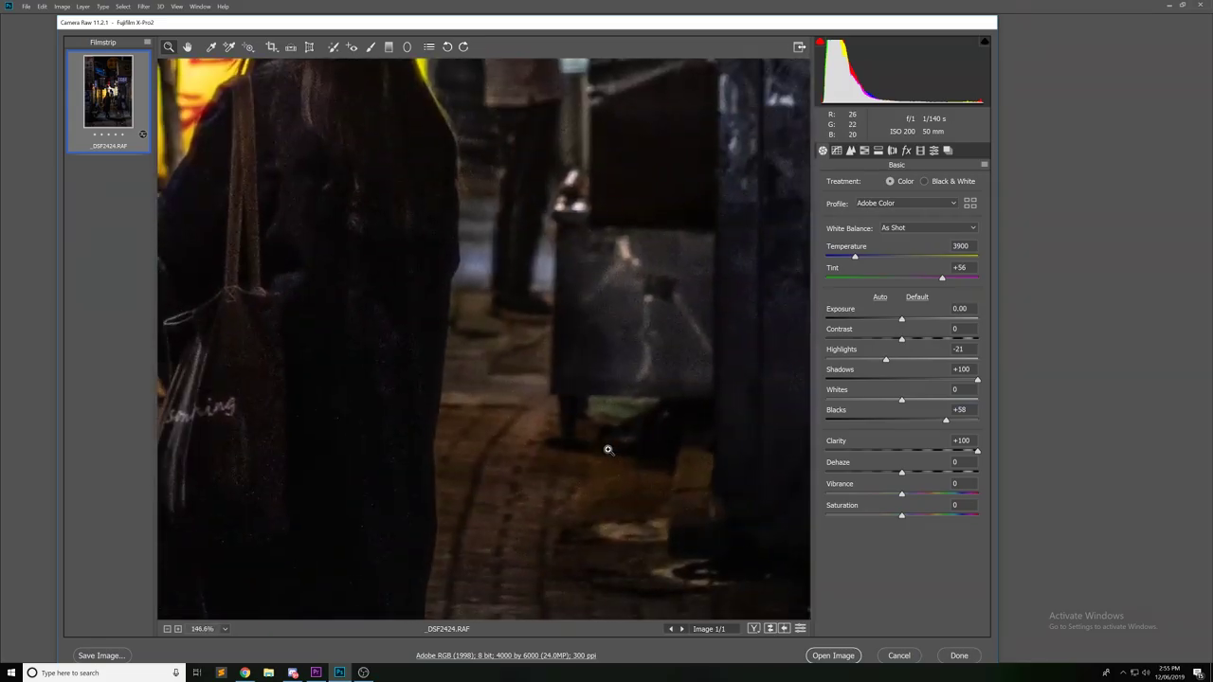
pyautogui.moveTo(628, 385); pyautogui.dragTo(607, 383)
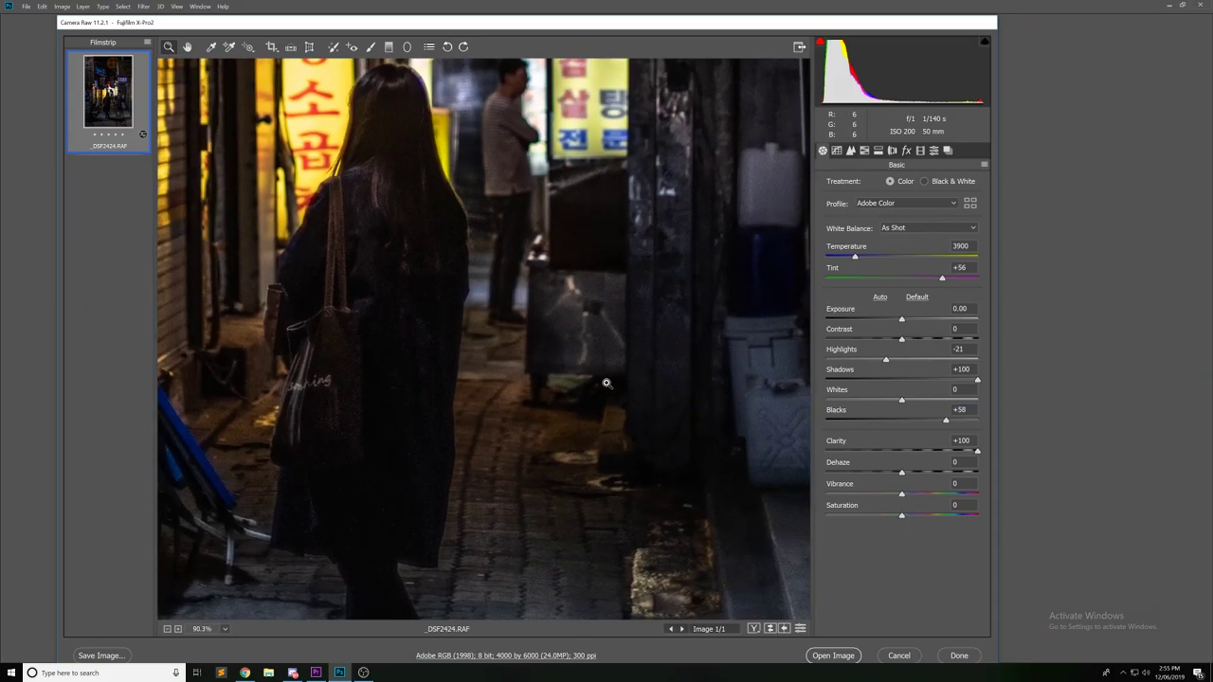
pyautogui.hotkey('ctrl', '0')
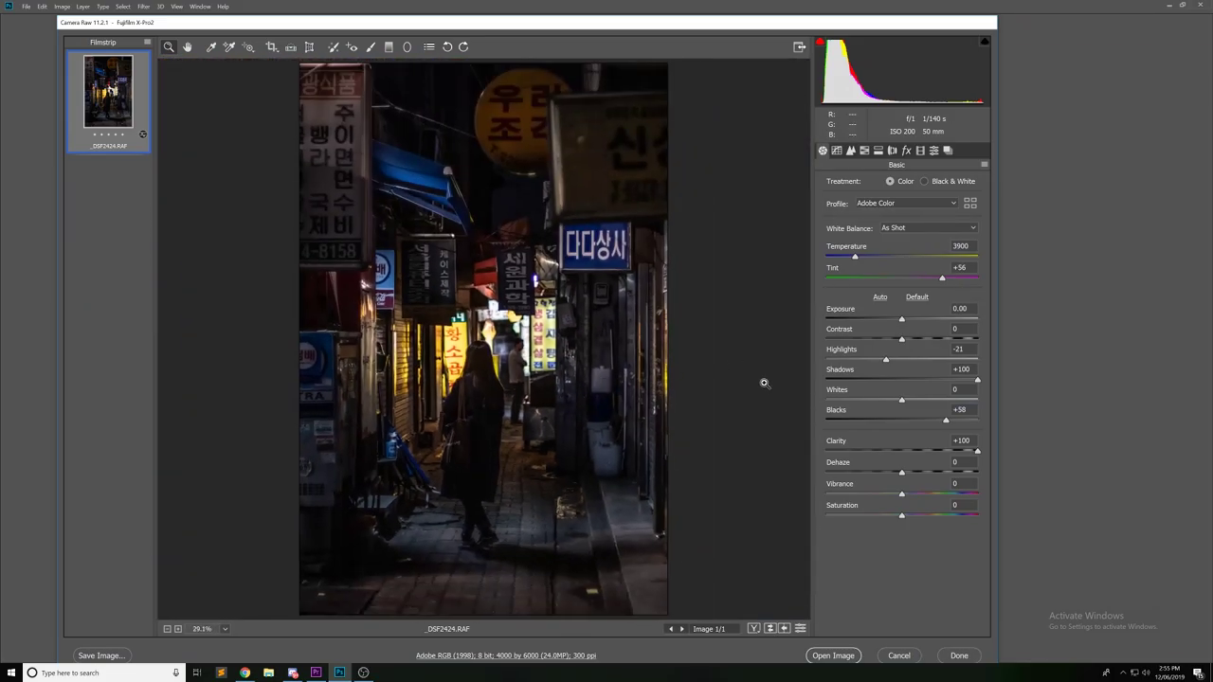
# Step: Push Tint strongly toward magenta and cool the Temperature to around 3900
pyautogui.click(959, 277)
pyautogui.moveTo(959, 279); pyautogui.dragTo(962, 280)
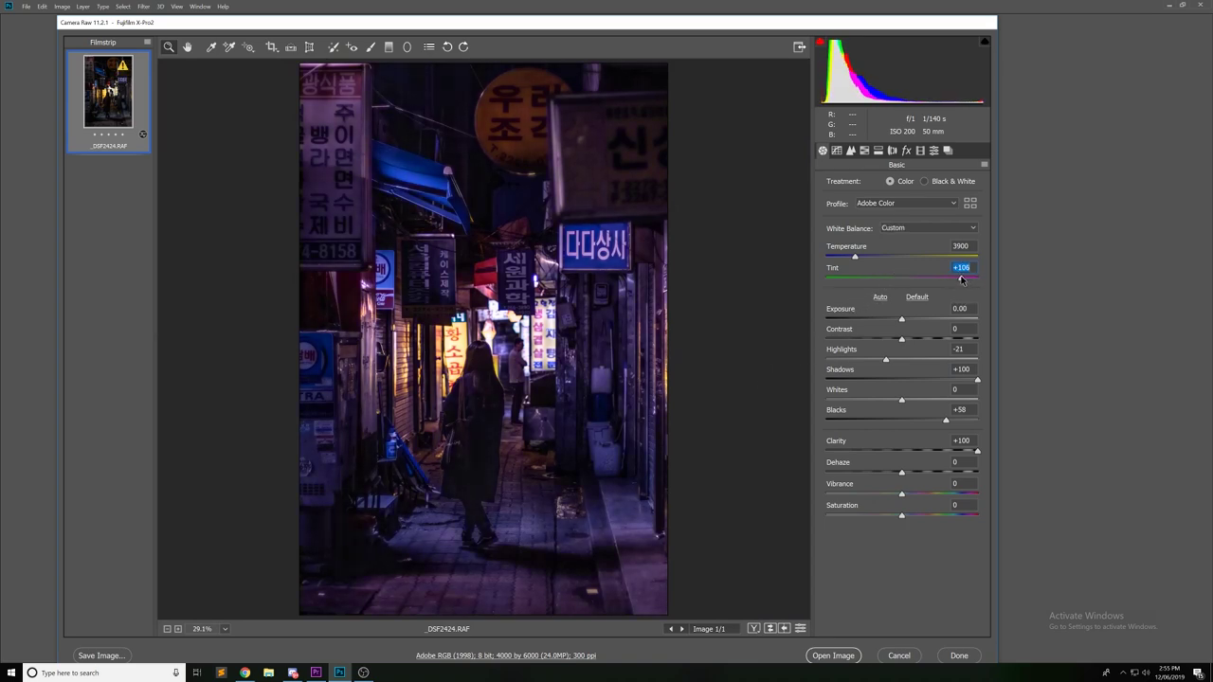
pyautogui.click(872, 256)
pyautogui.click(854, 259)
pyautogui.click(973, 280)
pyautogui.moveTo(973, 281); pyautogui.dragTo(964, 280)
pyautogui.click(870, 257)
pyautogui.moveTo(870, 257); pyautogui.dragTo(864, 262)
# Step: Set Vibrance +78 and Saturation -21, then refine Temperature to 4450 and Tint to +106
pyautogui.moveTo(941, 497)
pyautogui.mouseDown()
pyautogui.moveTo(956, 496)
pyautogui.moveTo(942, 494)
pyautogui.mouseUp()
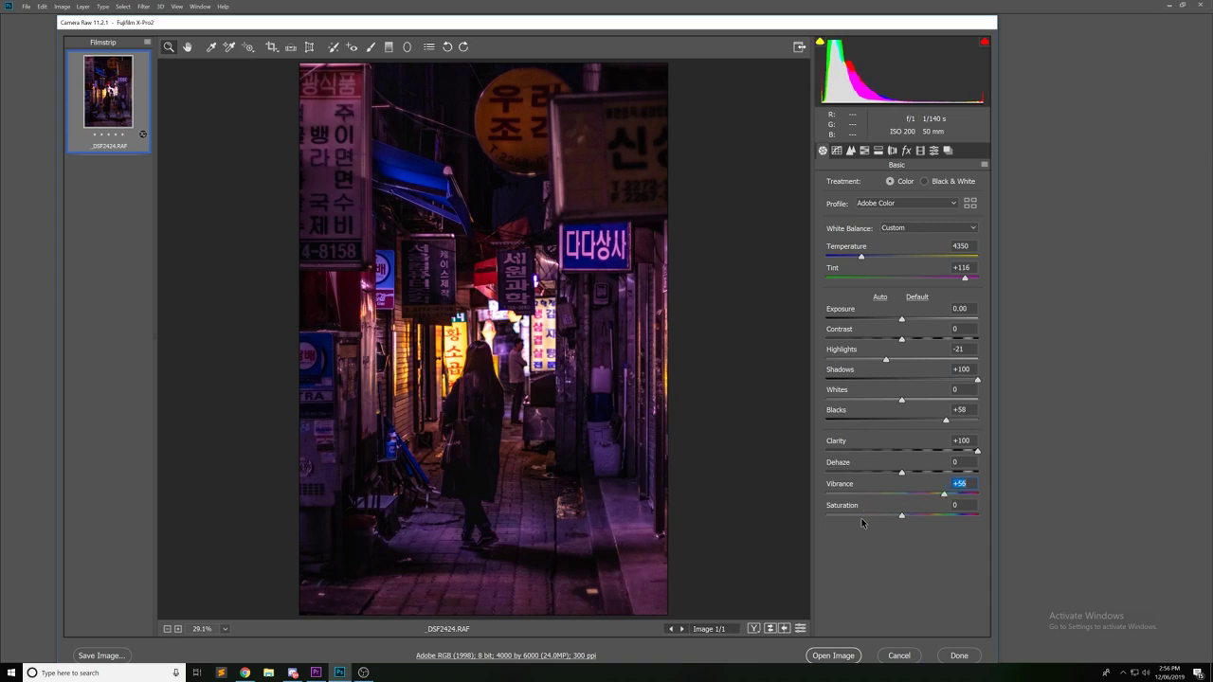
pyautogui.moveTo(866, 519); pyautogui.dragTo(960, 495)
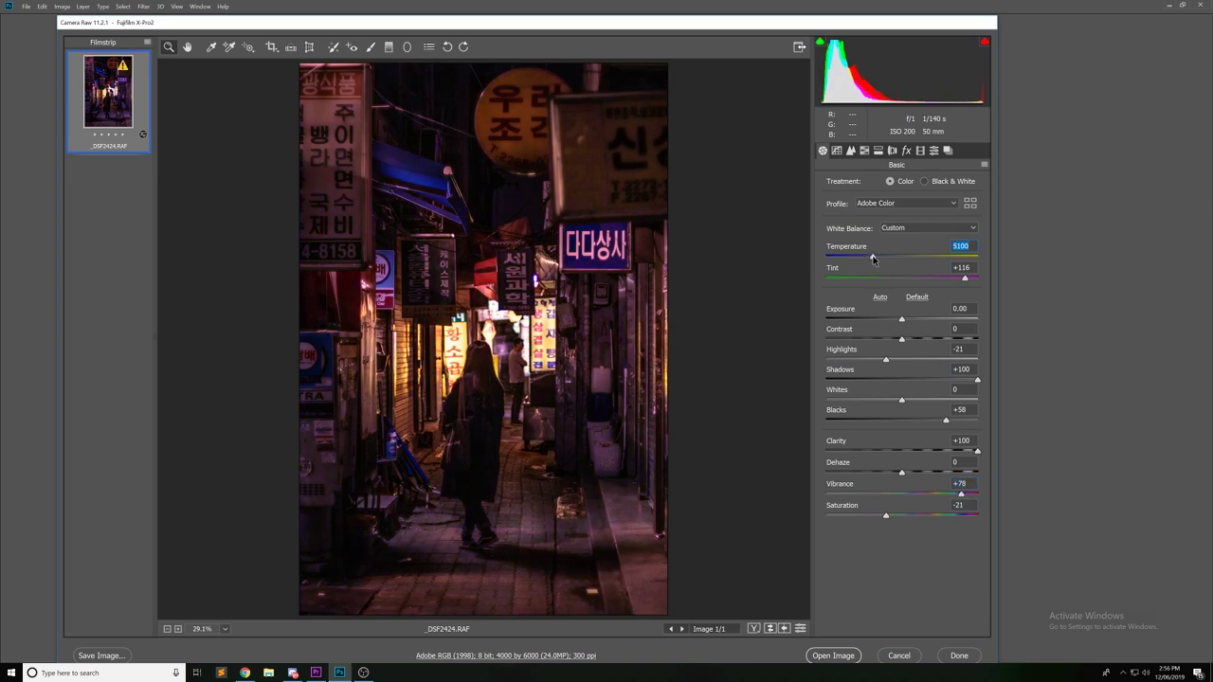
pyautogui.moveTo(861, 262); pyautogui.dragTo(863, 265)
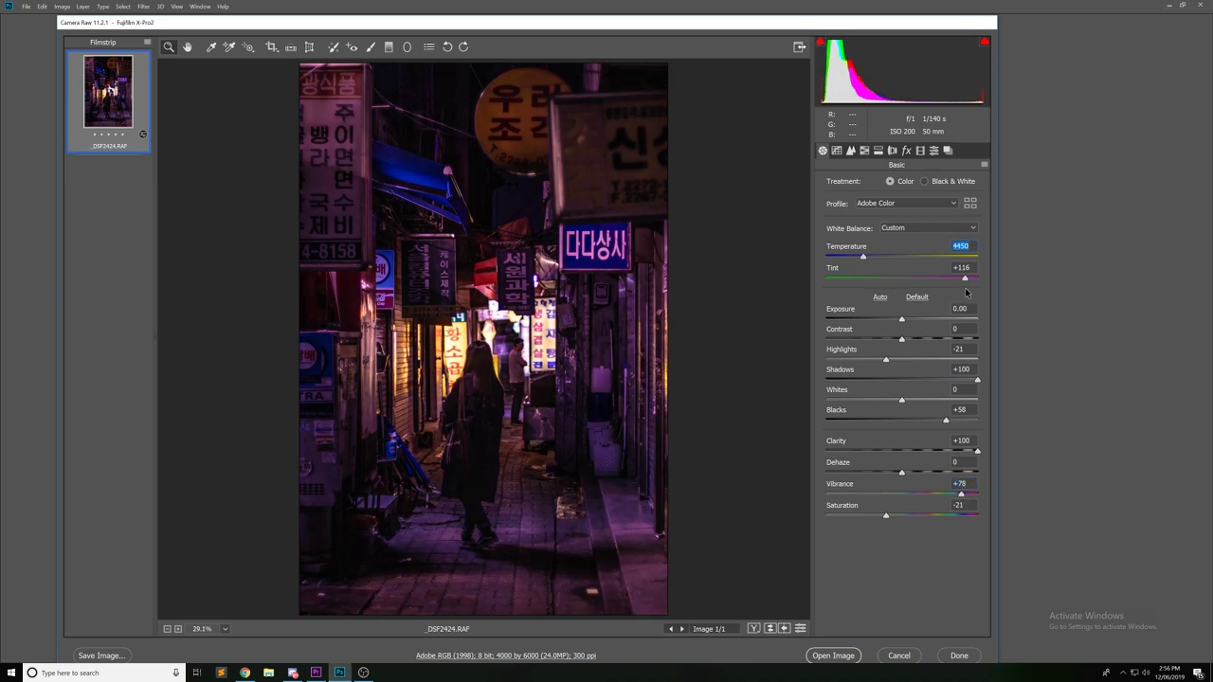
pyautogui.moveTo(965, 278)
pyautogui.mouseDown()
pyautogui.moveTo(975, 280)
pyautogui.moveTo(953, 286)
pyautogui.moveTo(964, 284)
pyautogui.mouseUp()
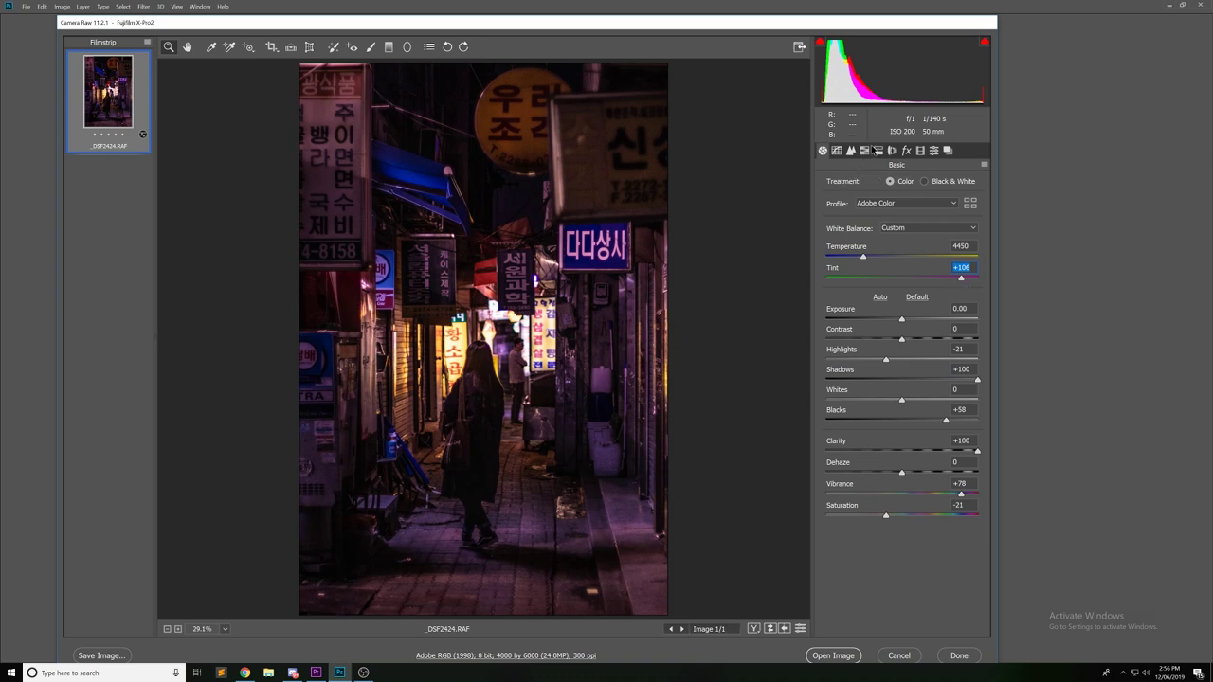
# Step: In HSL Saturation, set Purples to +58 and Magentas to +59
pyautogui.click(865, 151)
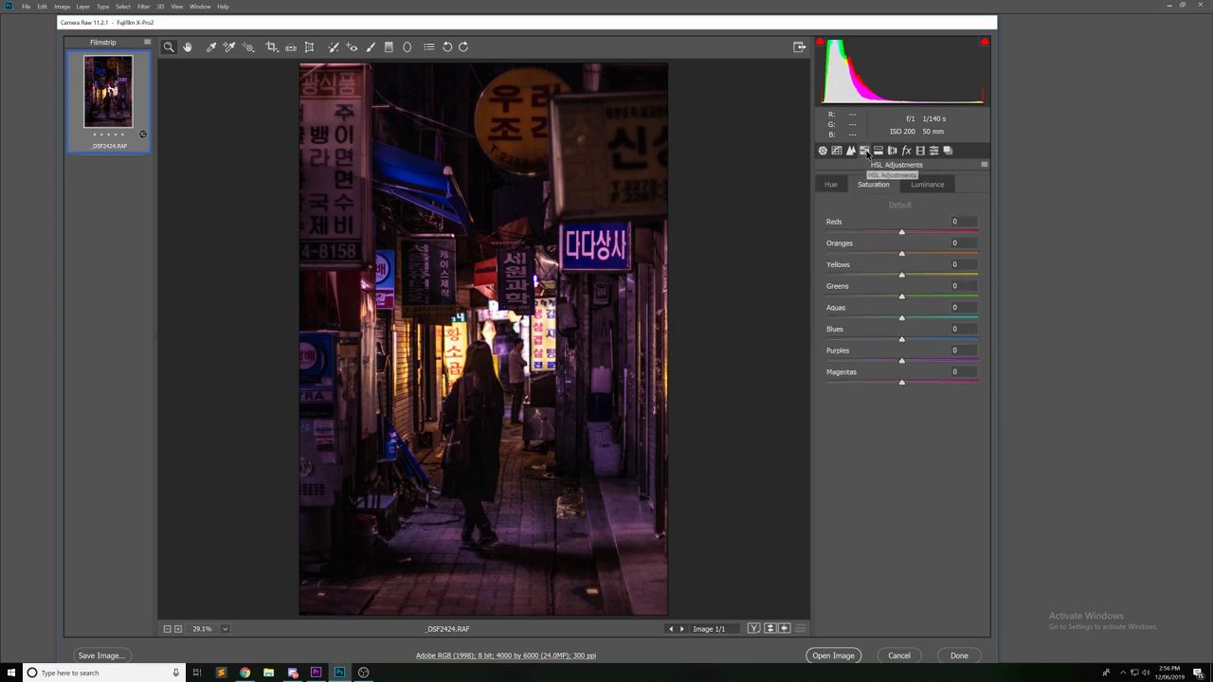
pyautogui.click(953, 361)
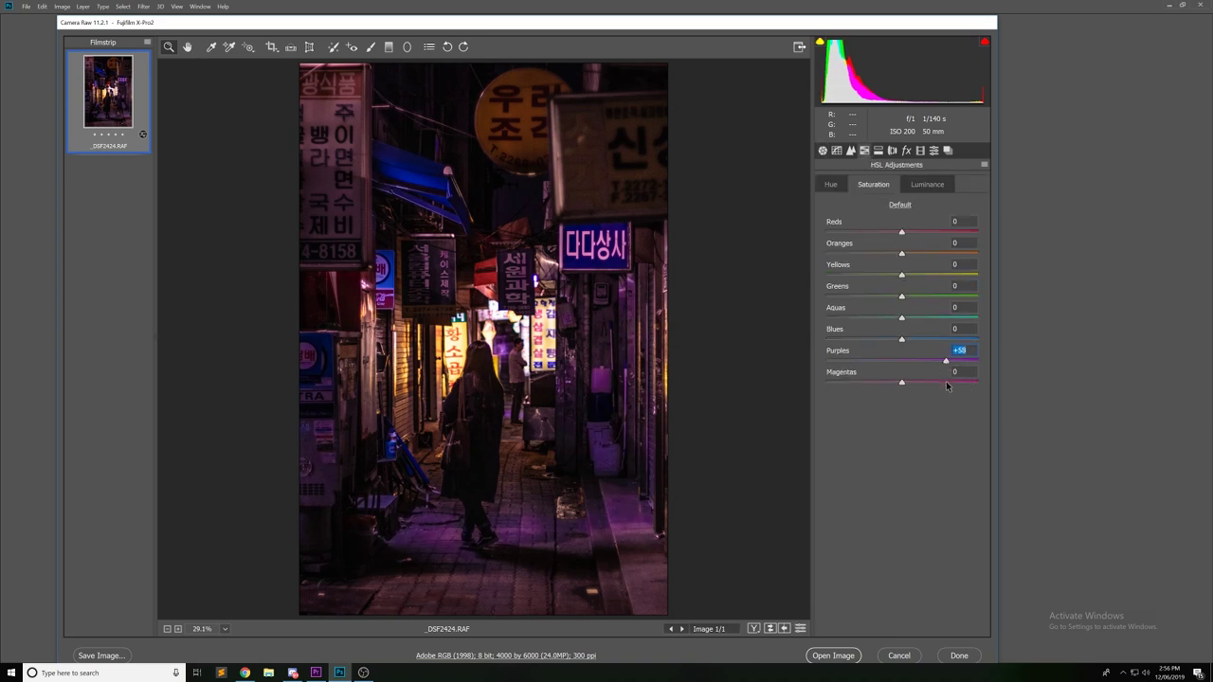
pyautogui.click(946, 361)
pyautogui.moveTo(945, 382); pyautogui.dragTo(954, 384)
# Step: On HSL Luminance, brighten Purples +41, Magentas +20 and Blues +58
pyautogui.click(929, 185)
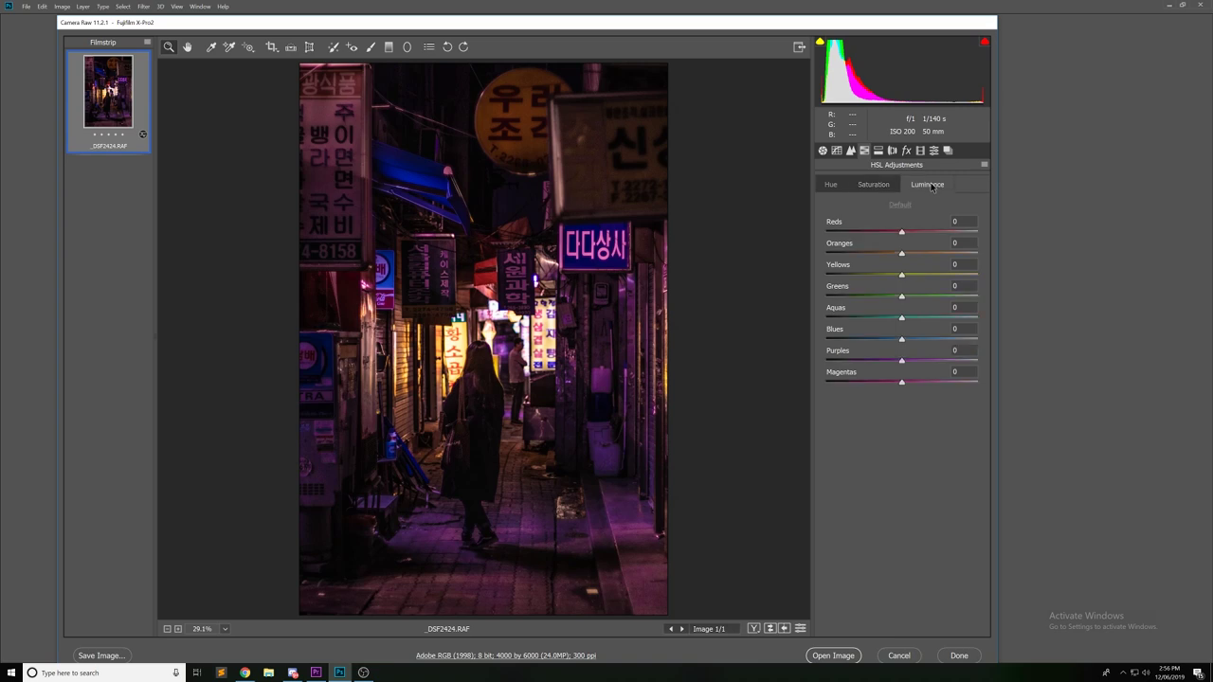
pyautogui.click(938, 361)
pyautogui.moveTo(938, 363); pyautogui.dragTo(916, 383)
pyautogui.click(936, 383)
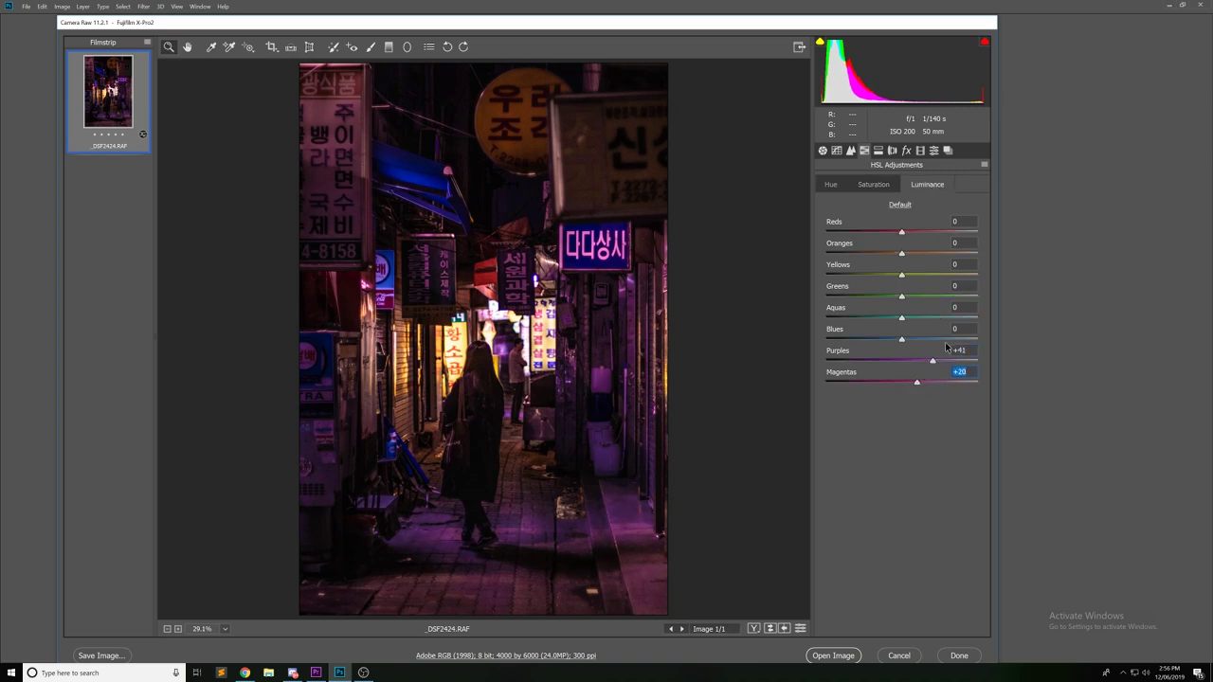
pyautogui.moveTo(951, 339)
pyautogui.mouseDown()
pyautogui.moveTo(933, 341)
pyautogui.moveTo(980, 343)
pyautogui.moveTo(945, 346)
pyautogui.mouseUp()
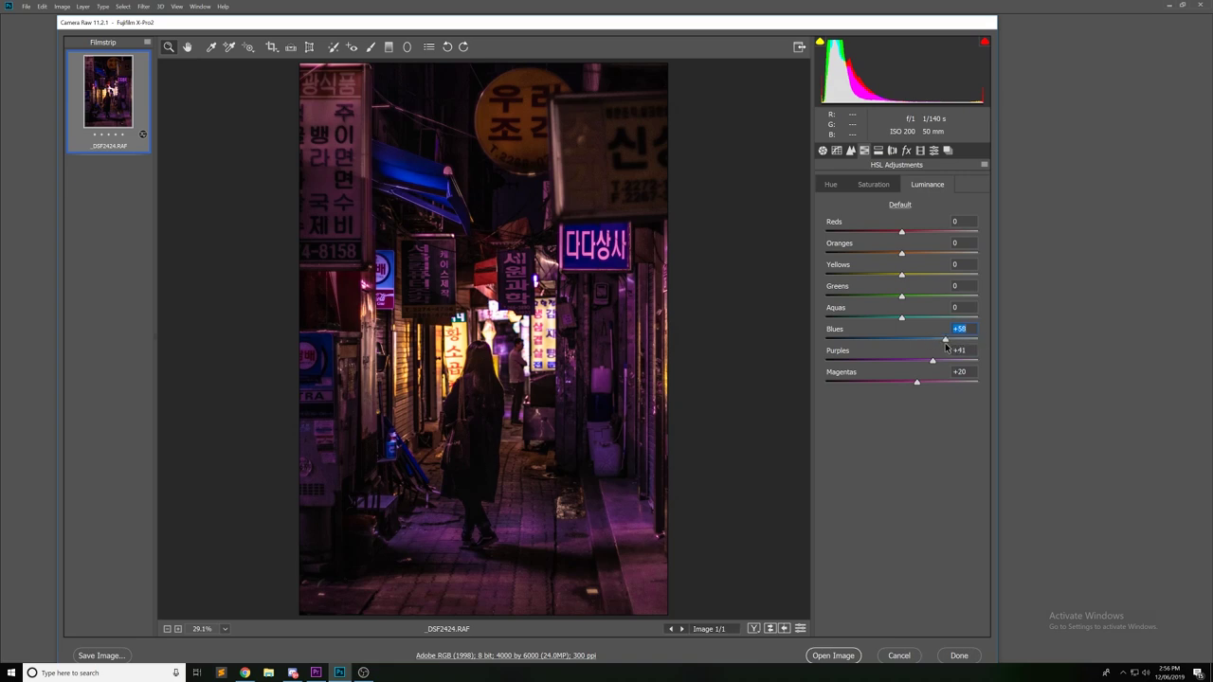
# Step: Raise Blues saturation to +100 on the HSL Saturation tab
pyautogui.click(878, 185)
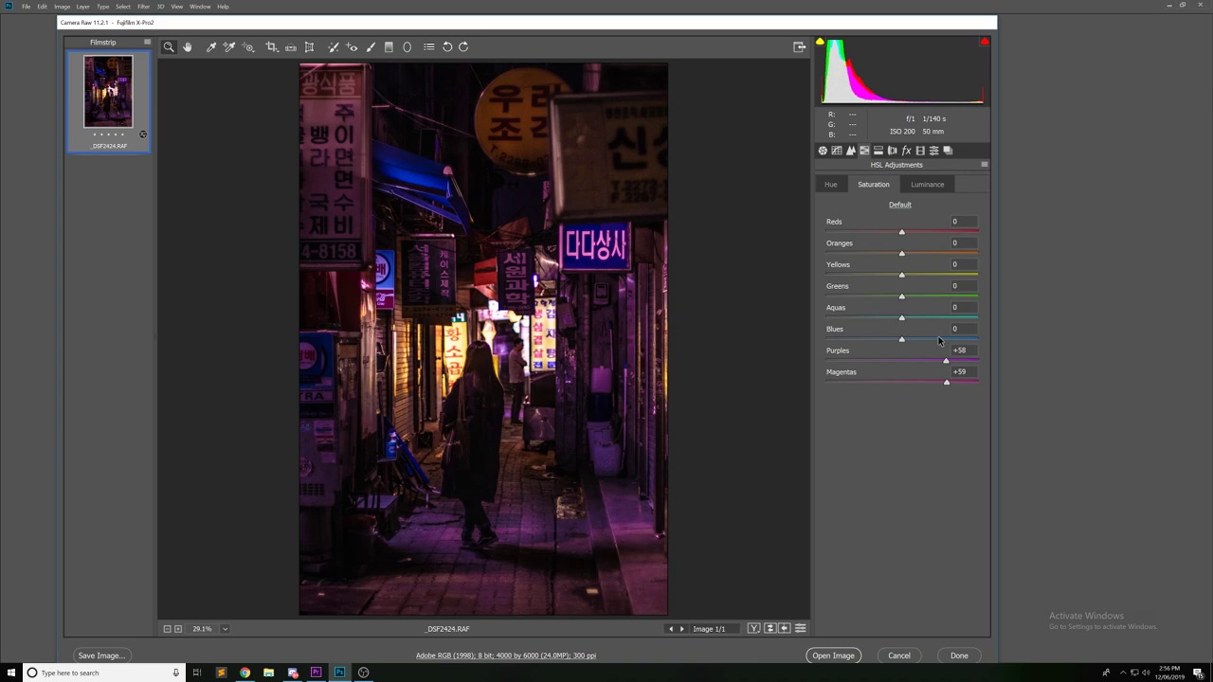
pyautogui.moveTo(938, 341)
pyautogui.mouseDown()
pyautogui.moveTo(1010, 339)
pyautogui.moveTo(744, 348)
pyautogui.moveTo(931, 337)
pyautogui.moveTo(960, 361)
pyautogui.moveTo(941, 364)
pyautogui.mouseUp()
pyautogui.click(822, 149)
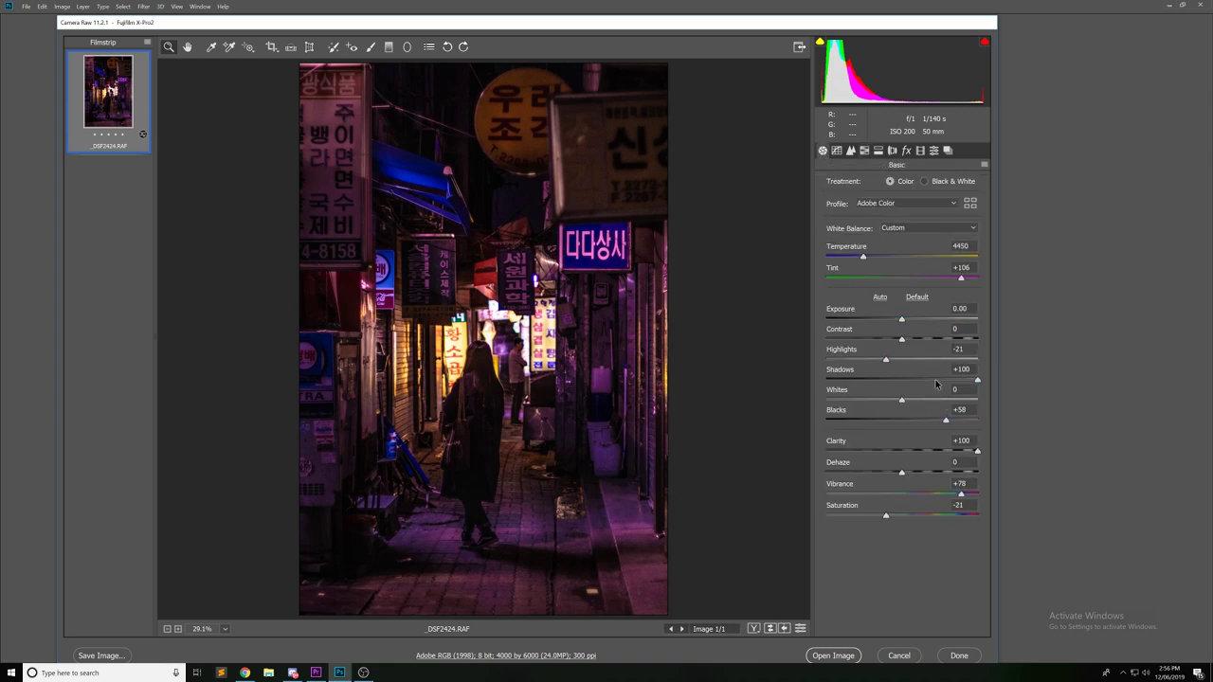
# Step: Inspect noise on the woman's hair at 400% and set Shadows to +62
pyautogui.moveTo(935, 381); pyautogui.dragTo(976, 380)
pyautogui.moveTo(479, 405); pyautogui.dragTo(531, 450)
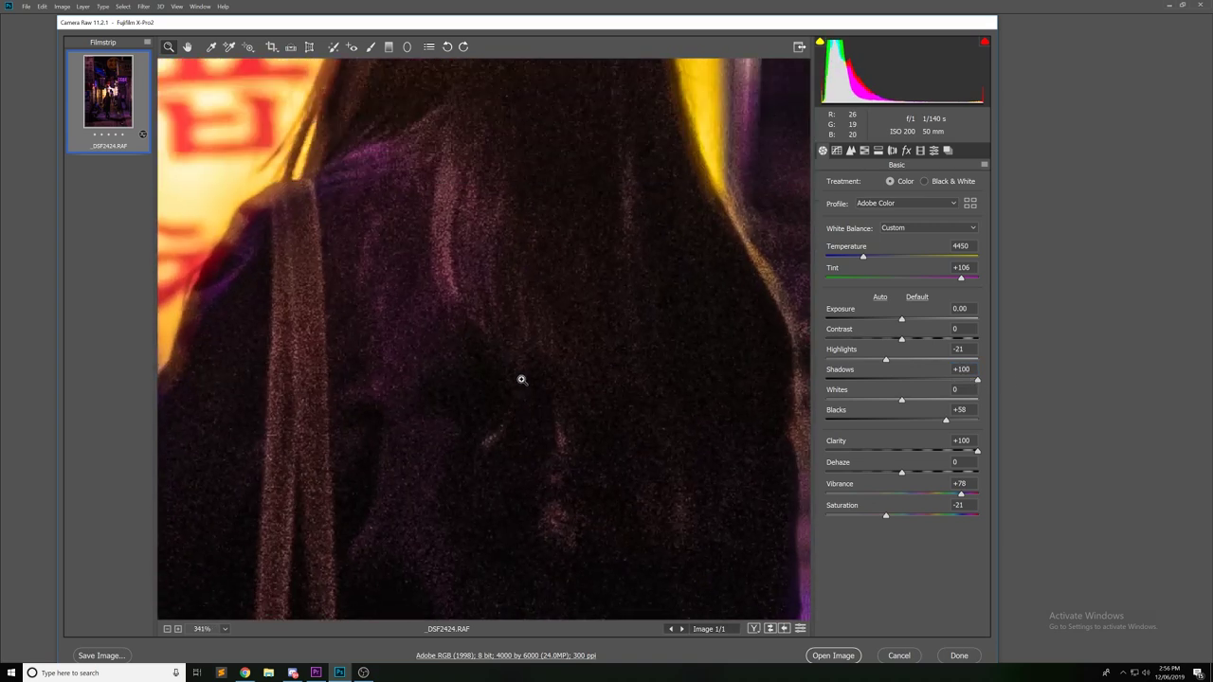
pyautogui.keyDown('alt'); pyautogui.click(521, 379); pyautogui.keyUp('alt')
pyautogui.click(536, 298)
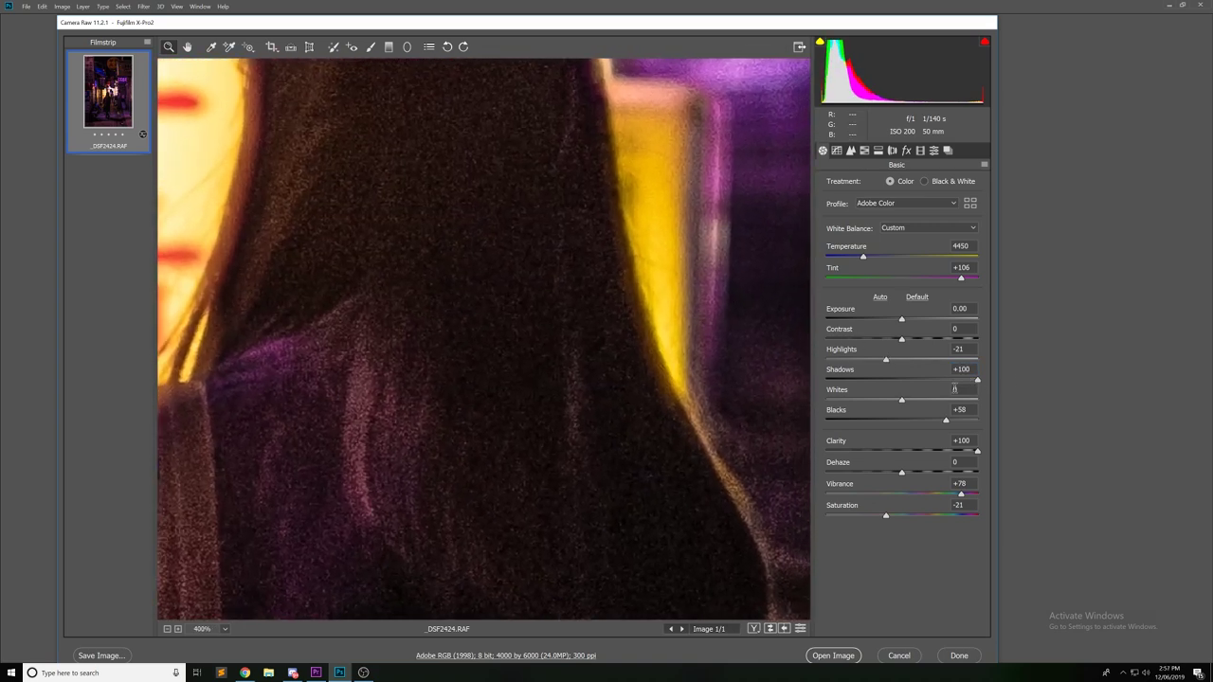
pyautogui.click(959, 369)
pyautogui.write('62')
pyautogui.press('Return')
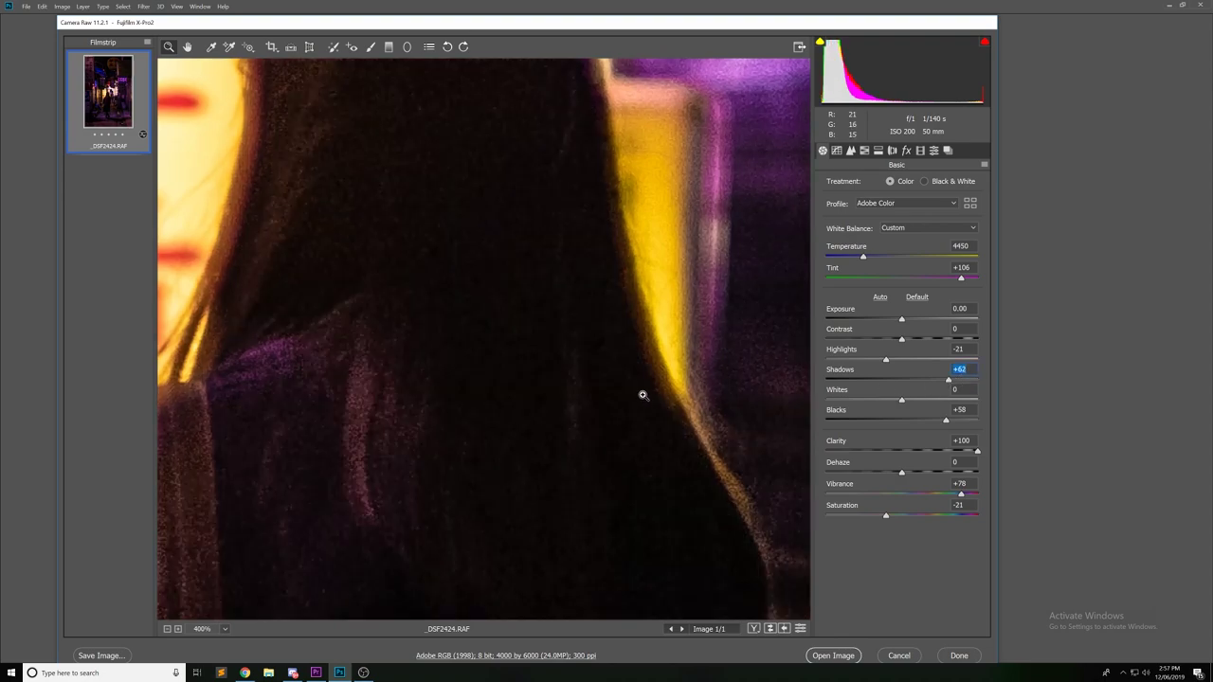
pyautogui.hotkey('ctrl', '0')
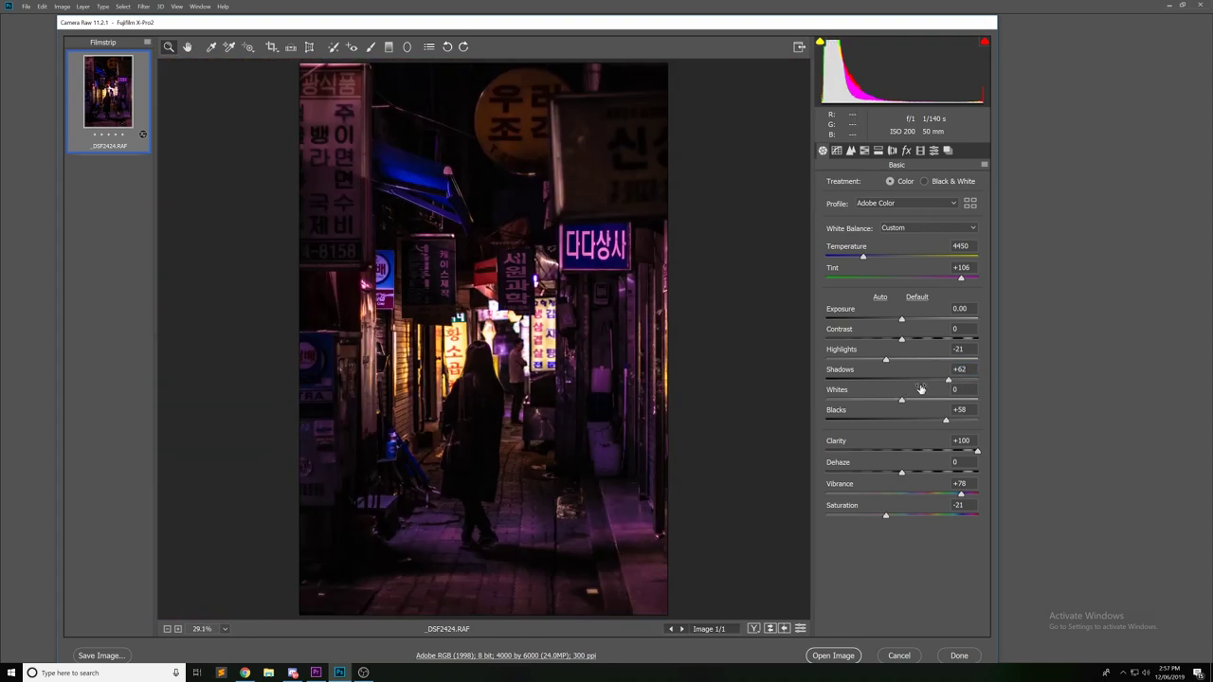
# Step: Set Shadows to +87, Blacks to +85 and Contrast to about +22
pyautogui.moveTo(948, 380); pyautogui.dragTo(968, 380)
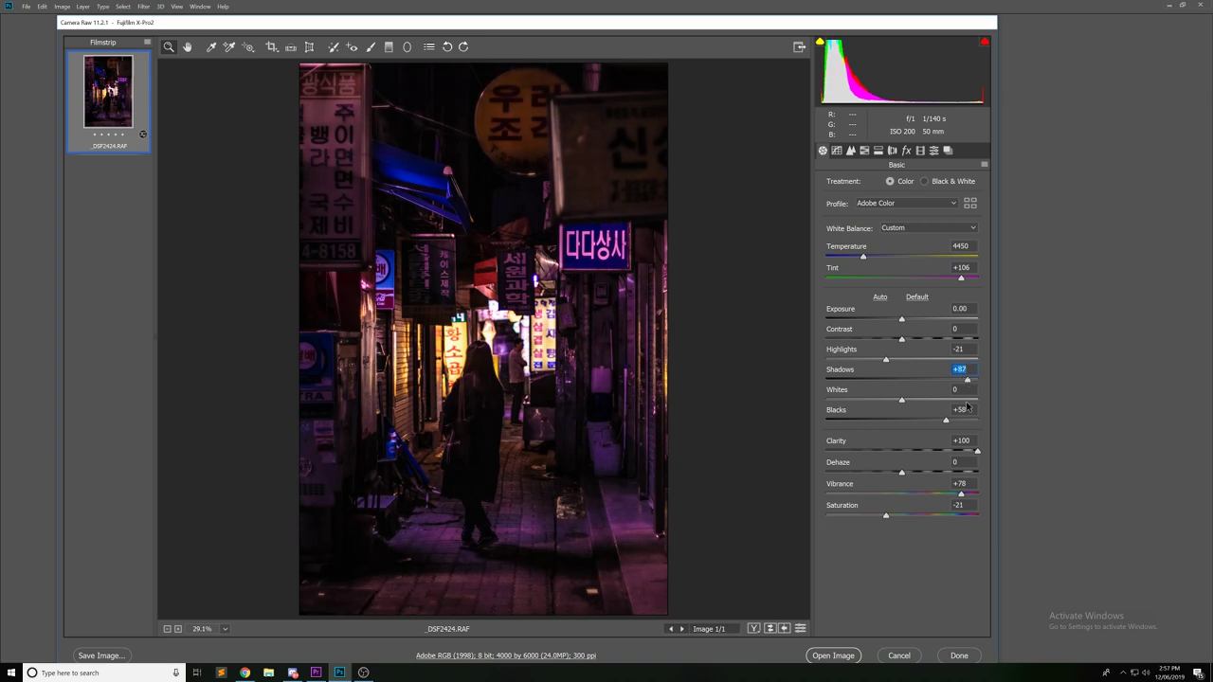
pyautogui.click(966, 420)
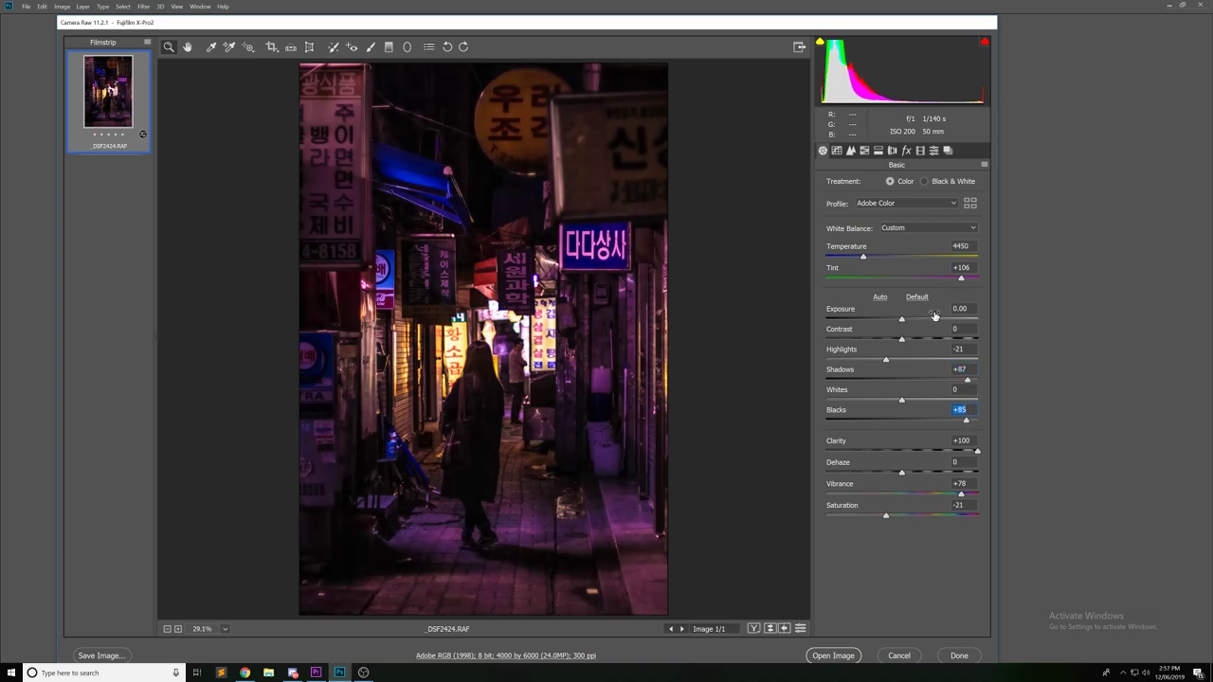
pyautogui.moveTo(910, 339); pyautogui.dragTo(917, 339)
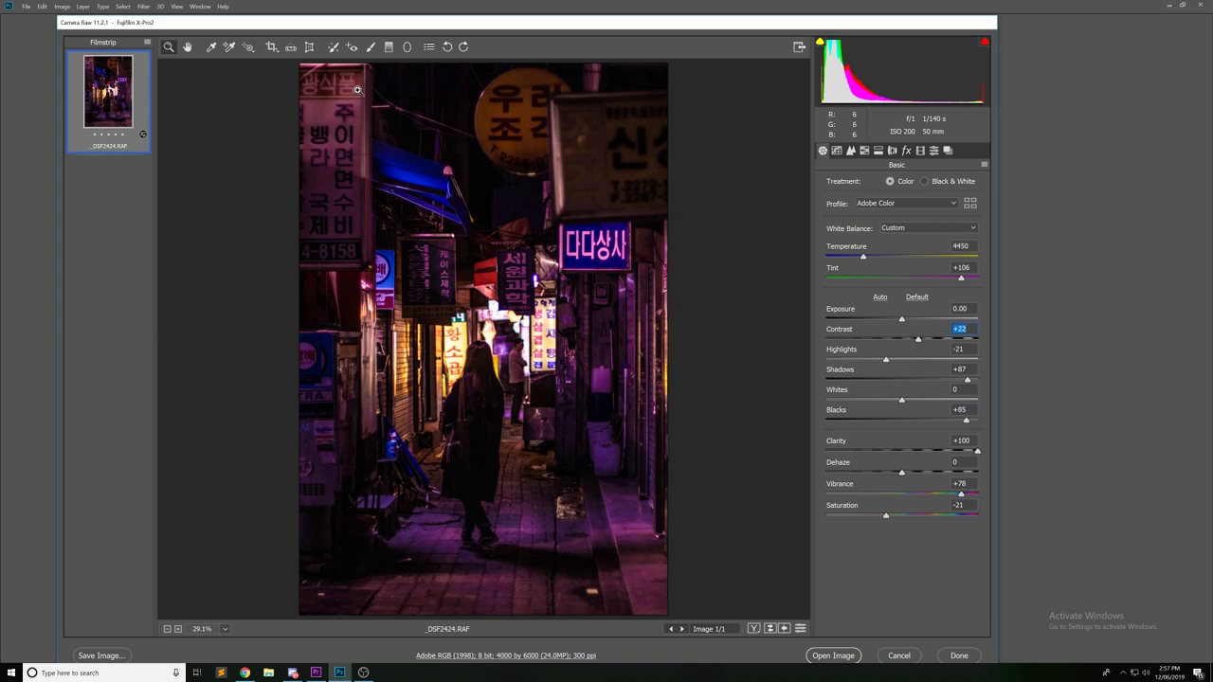
# Step: Set up the Adjustment Brush: Clarity +44, Exposure -4, Shadows and Blacks -100, size 9
pyautogui.click(373, 49)
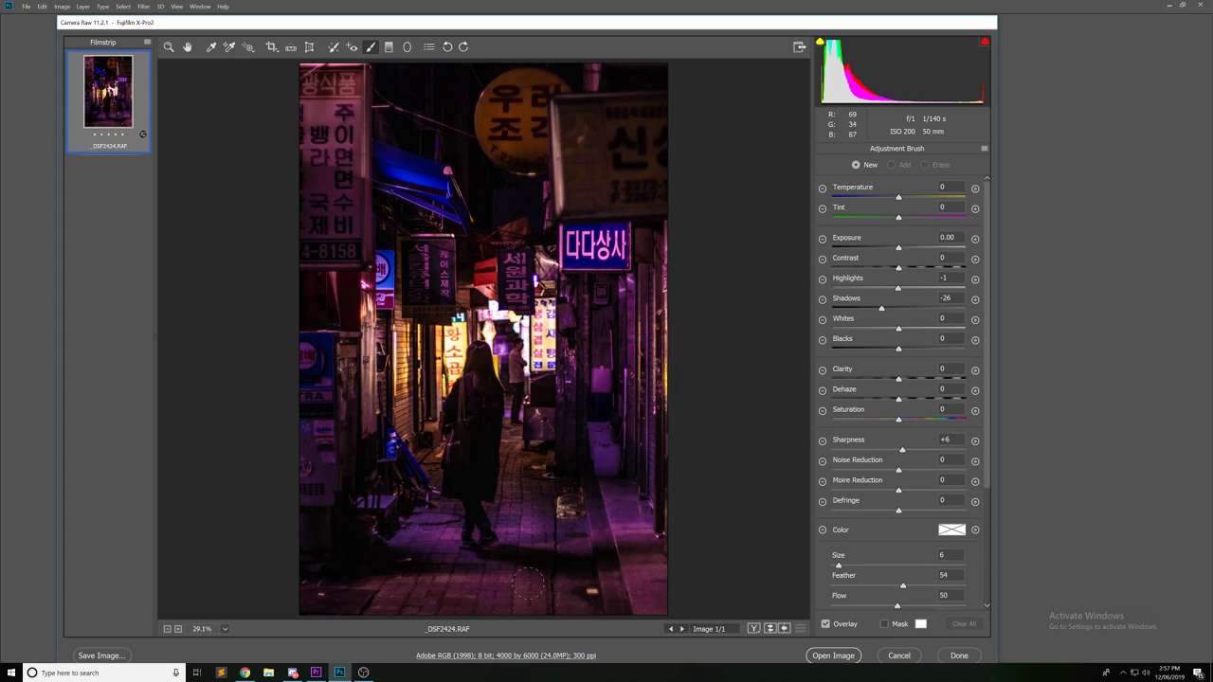
pyautogui.doubleClick(900, 308)
pyautogui.moveTo(898, 379); pyautogui.dragTo(929, 382)
pyautogui.click(834, 349)
pyautogui.click(833, 308)
pyautogui.click(834, 248)
pyautogui.press(']')
pyautogui.press(']')
pyautogui.press(']')
# Step: Paint the mask over the alley edges, shopfronts and pink lights, then reset Exposure, Shadows and Blacks to 0
pyautogui.moveTo(615, 309)
pyautogui.mouseDown()
pyautogui.moveTo(640, 496)
pyautogui.moveTo(654, 142)
pyautogui.moveTo(638, 90)
pyautogui.moveTo(513, 132)
pyautogui.moveTo(460, 76)
pyautogui.moveTo(566, 123)
pyautogui.moveTo(600, 204)
pyautogui.moveTo(605, 250)
pyautogui.moveTo(592, 238)
pyautogui.moveTo(553, 266)
pyautogui.moveTo(504, 243)
pyautogui.moveTo(573, 361)
pyautogui.mouseUp()
pyautogui.moveTo(594, 452)
pyautogui.mouseDown()
pyautogui.moveTo(315, 494)
pyautogui.moveTo(355, 524)
pyautogui.moveTo(364, 365)
pyautogui.moveTo(408, 422)
pyautogui.moveTo(420, 309)
pyautogui.moveTo(398, 284)
pyautogui.moveTo(326, 381)
pyautogui.moveTo(299, 244)
pyautogui.moveTo(340, 187)
pyautogui.moveTo(330, 114)
pyautogui.moveTo(267, 90)
pyautogui.moveTo(320, 121)
pyautogui.moveTo(362, 179)
pyautogui.moveTo(487, 217)
pyautogui.moveTo(433, 203)
pyautogui.moveTo(360, 280)
pyautogui.moveTo(369, 241)
pyautogui.moveTo(347, 289)
pyautogui.moveTo(326, 250)
pyautogui.moveTo(339, 339)
pyautogui.moveTo(315, 570)
pyautogui.moveTo(330, 609)
pyautogui.moveTo(333, 597)
pyautogui.moveTo(638, 592)
pyautogui.moveTo(613, 614)
pyautogui.moveTo(626, 563)
pyautogui.moveTo(584, 602)
pyautogui.moveTo(567, 577)
pyautogui.moveTo(596, 411)
pyautogui.mouseUp()
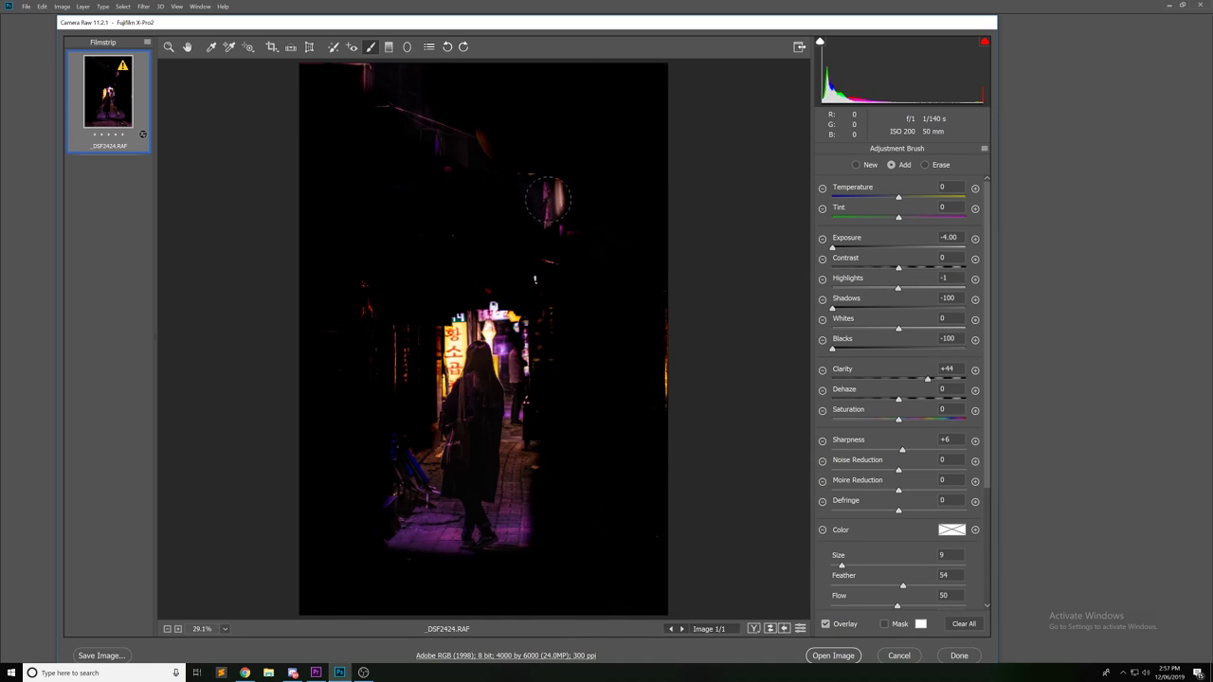
pyautogui.moveTo(549, 200); pyautogui.dragTo(358, 71)
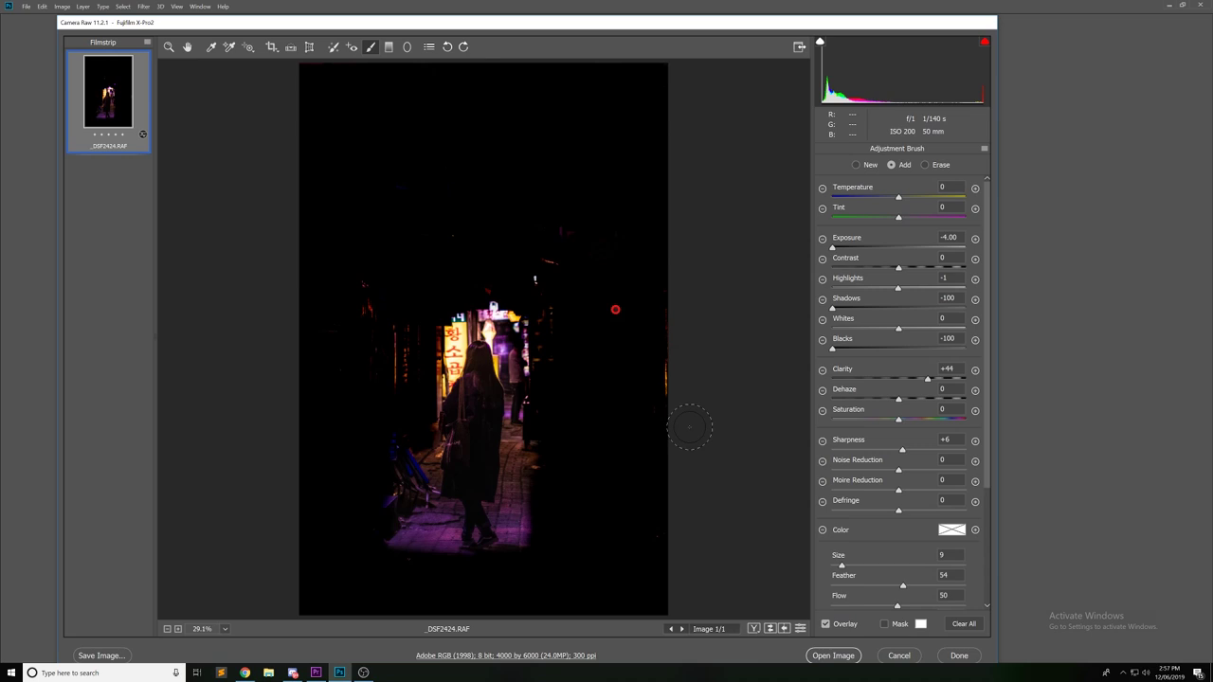
pyautogui.doubleClick(906, 350)
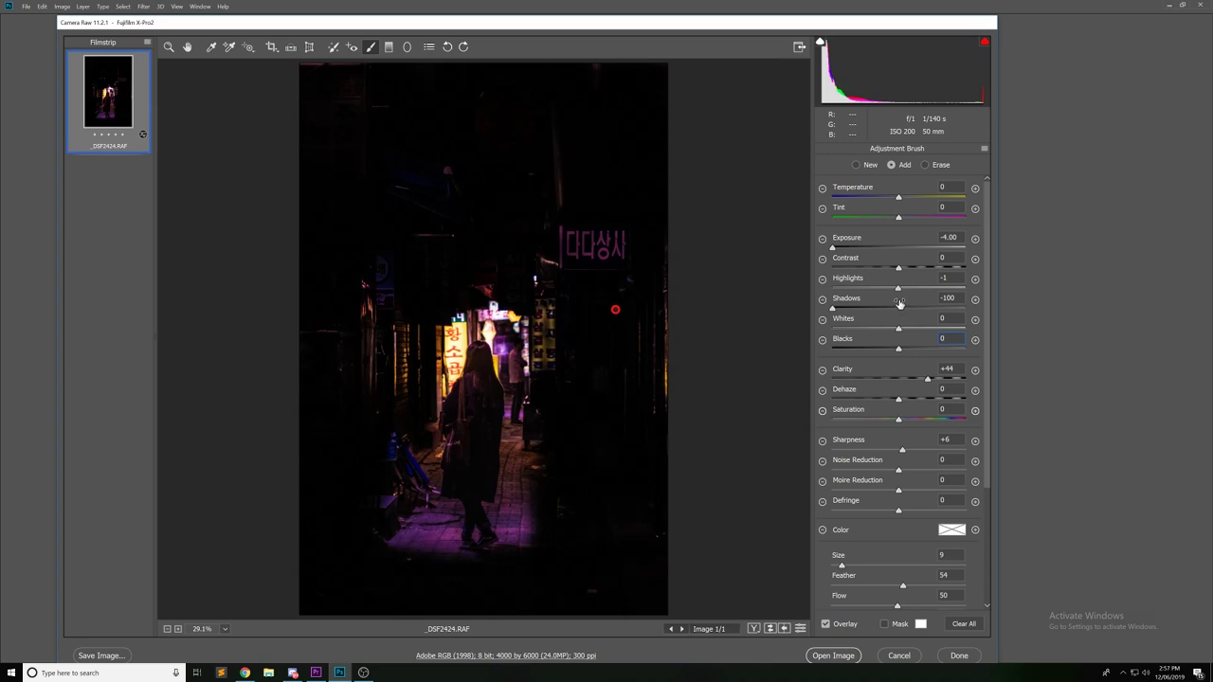
pyautogui.doubleClick(898, 310)
pyautogui.doubleClick(902, 250)
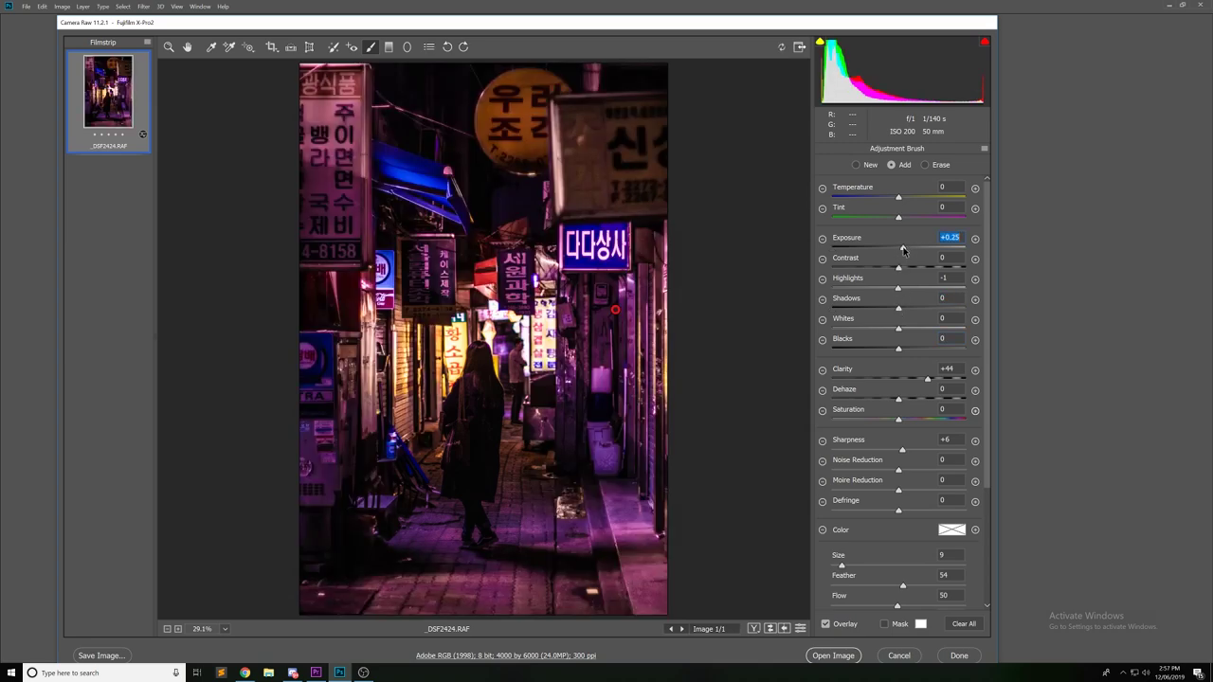
# Step: Lower the brush Clarity toward zero, then open the edited image in Photoshop
pyautogui.click(897, 380)
pyautogui.moveTo(896, 380); pyautogui.dragTo(930, 380)
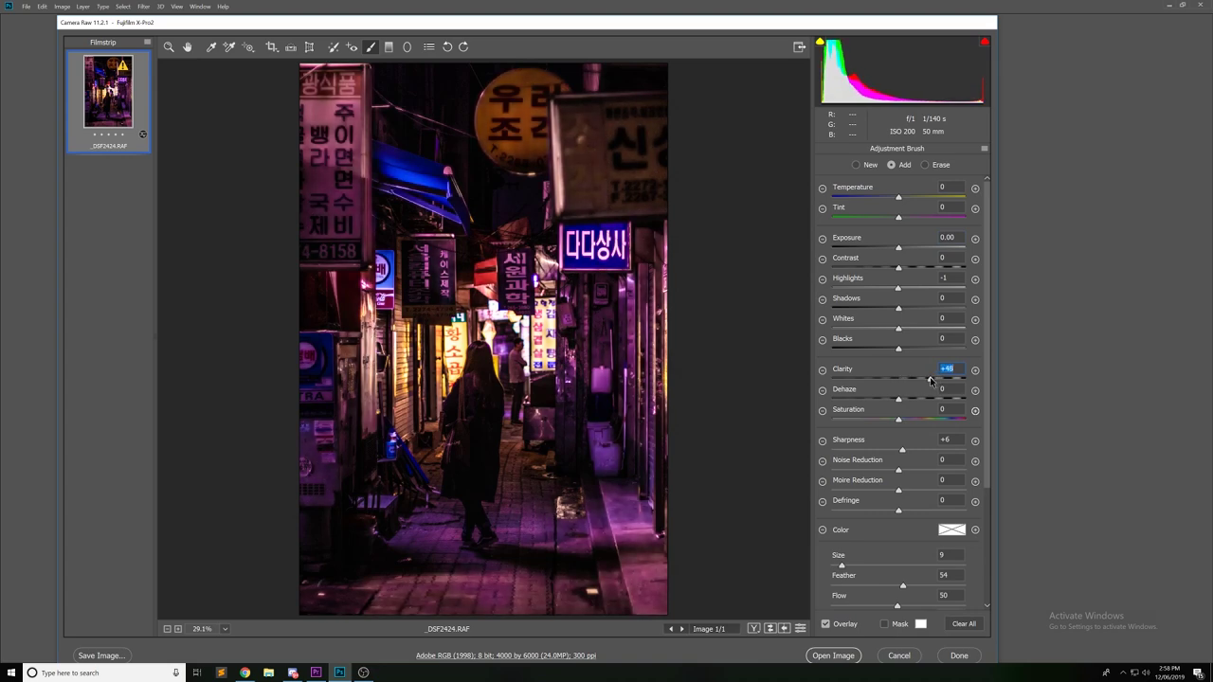
pyautogui.click(185, 49)
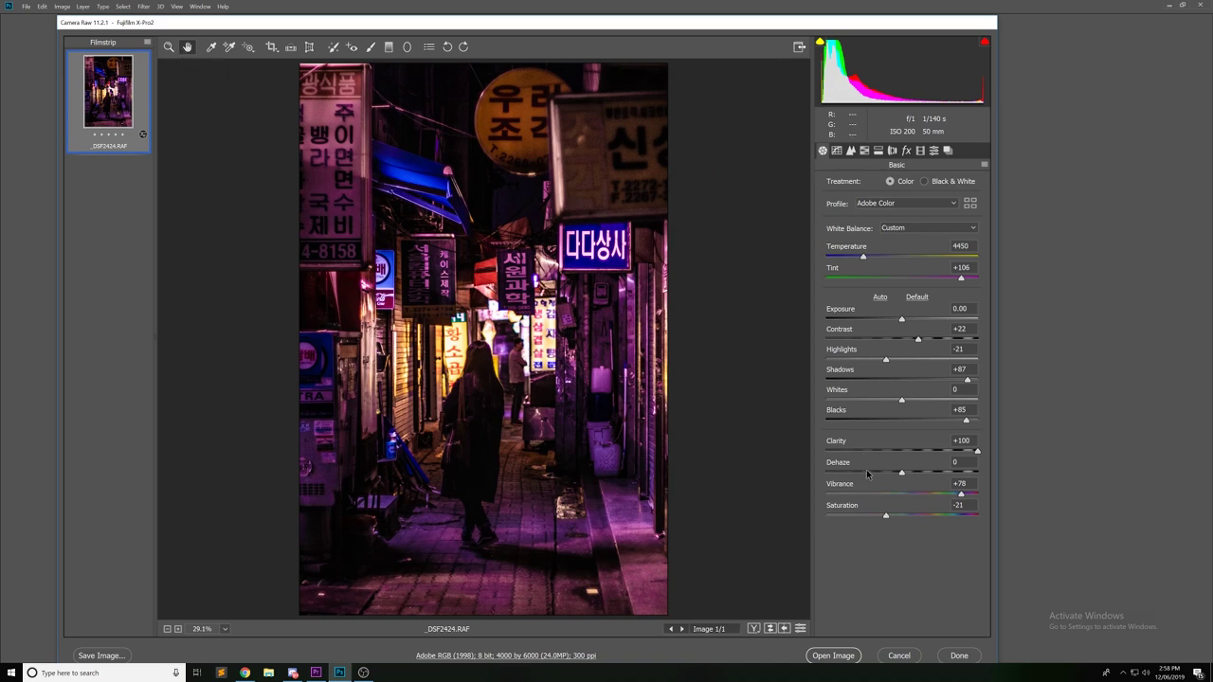
pyautogui.click(832, 657)
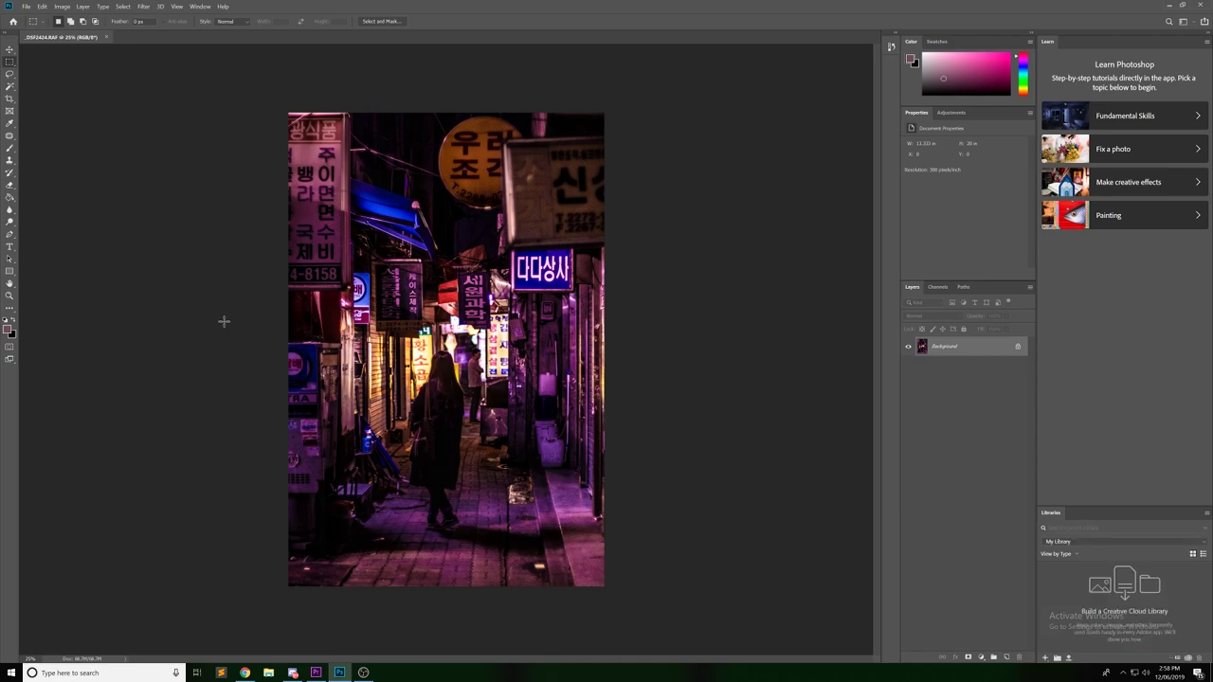
# Step: Apply Filter > Noise > Despeckle to the Background layer twice
pyautogui.hotkey('ctrl', '+')
pyautogui.hotkey('ctrl', '+')
pyautogui.hotkey('ctrl', '+')
pyautogui.hotkey('ctrl', '+')
pyautogui.hotkey('ctrl', '+')
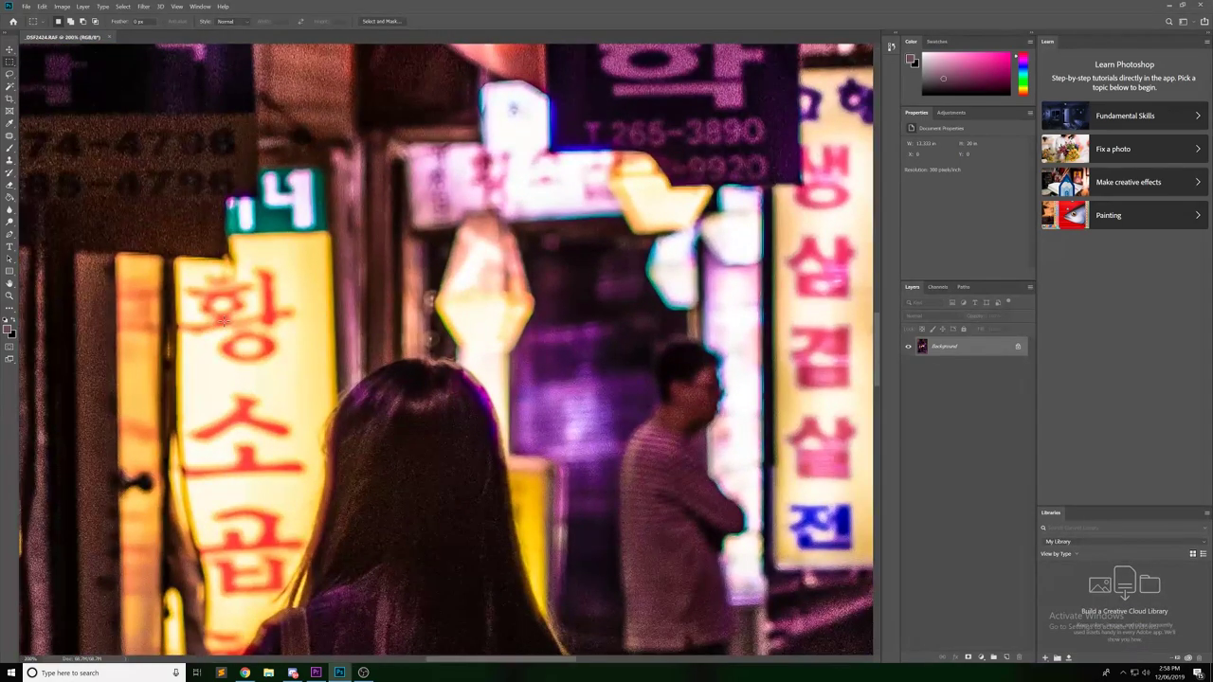
pyautogui.click(143, 6)
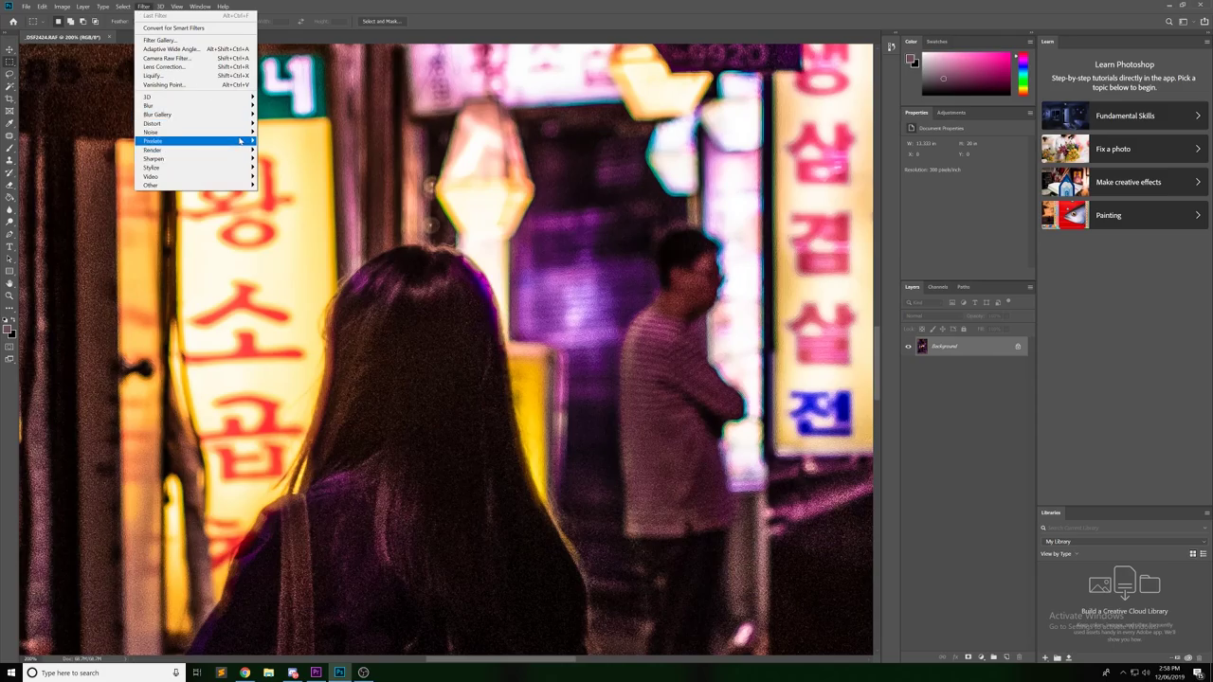
pyautogui.moveTo(237, 132)
pyautogui.click(294, 141)
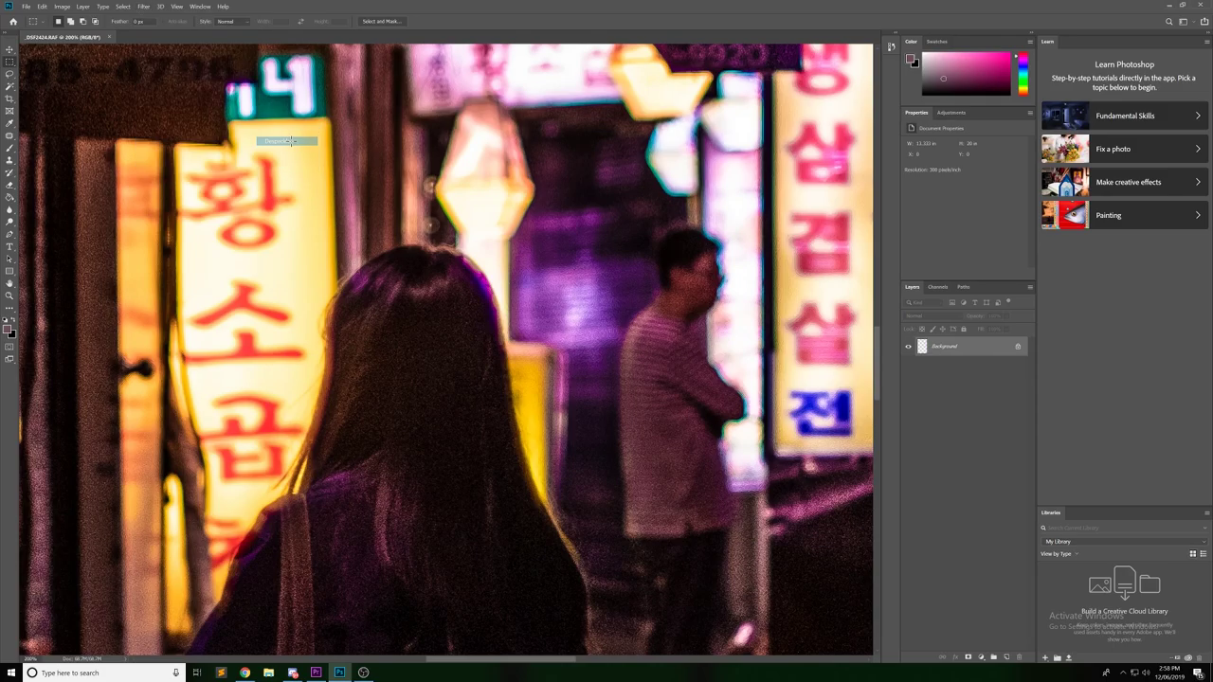
pyautogui.scroll(3, 379, 285)
pyautogui.click(143, 5)
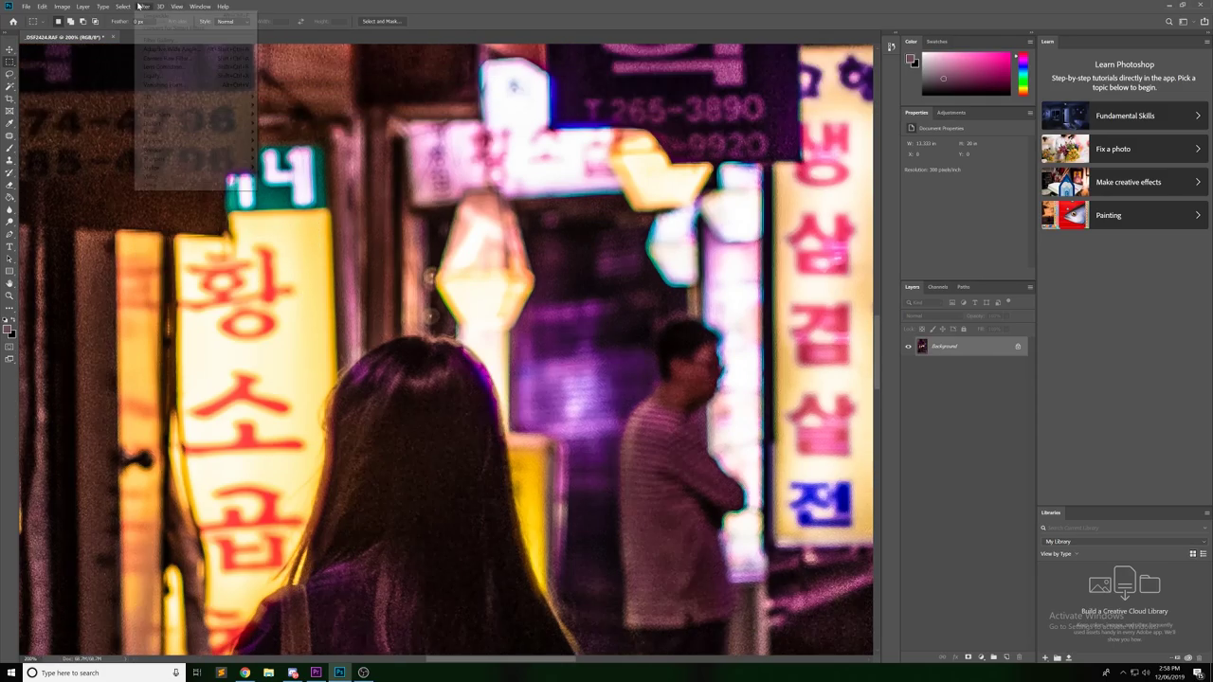
pyautogui.click(143, 6)
pyautogui.click(143, 5)
pyautogui.click(155, 16)
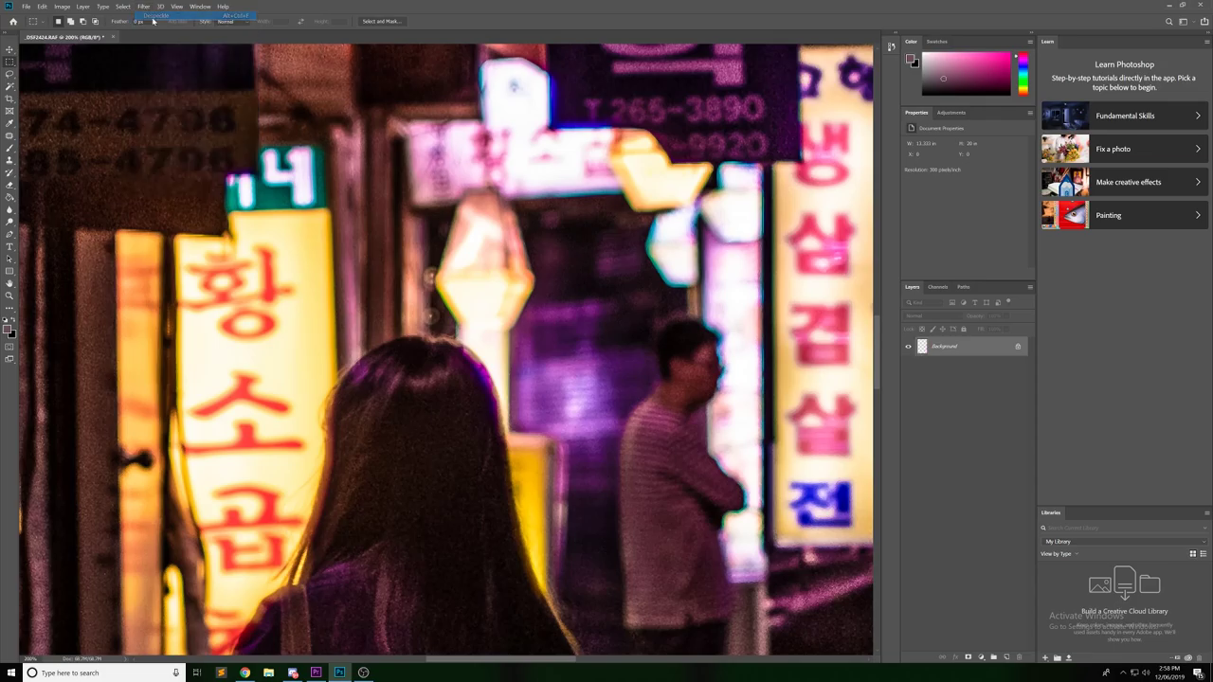
pyautogui.hotkey('ctrl', '0')
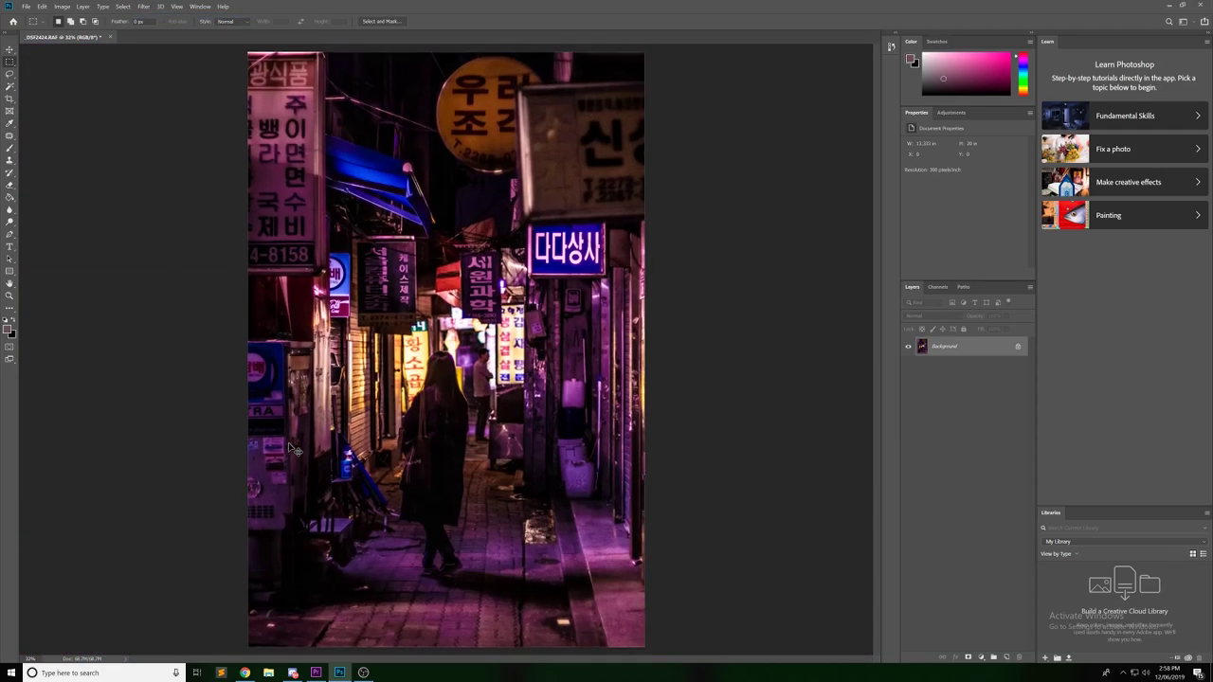
pyautogui.hotkey('ctrl', '-')
pyautogui.hotkey('ctrl', '+')
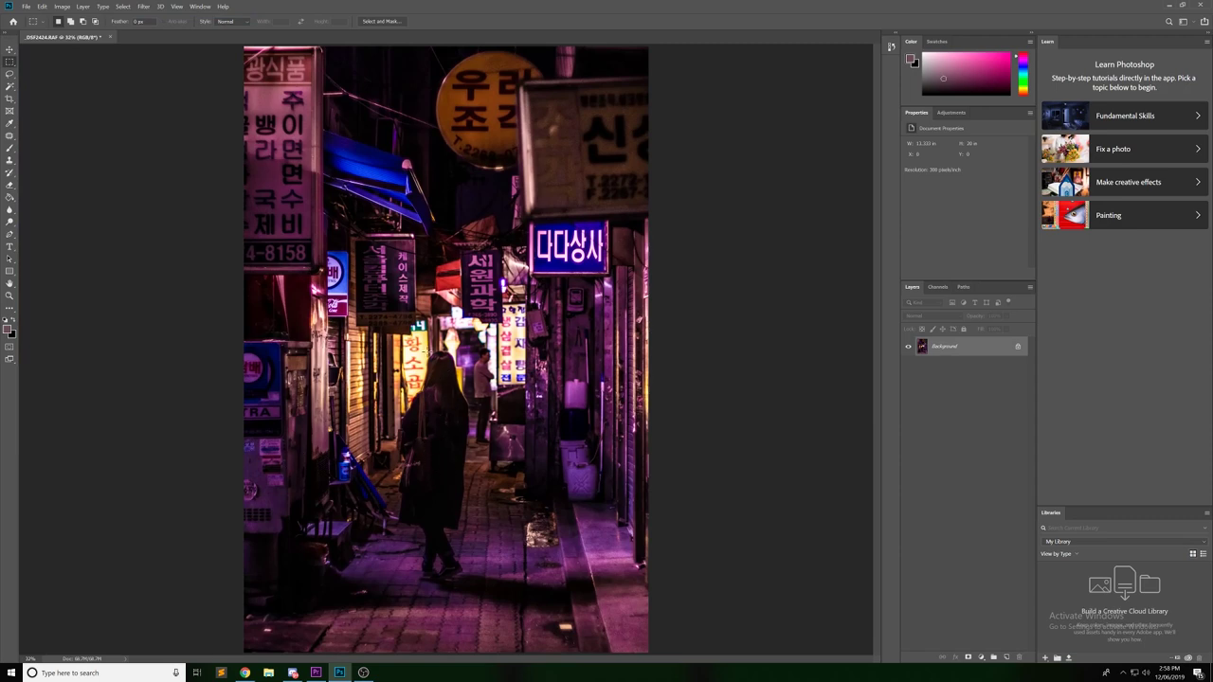
# Step: Apply Reduce Noise with Reduce Color Noise 60% and Sharpen Details 25%, then zoom in to check
pyautogui.click(143, 6)
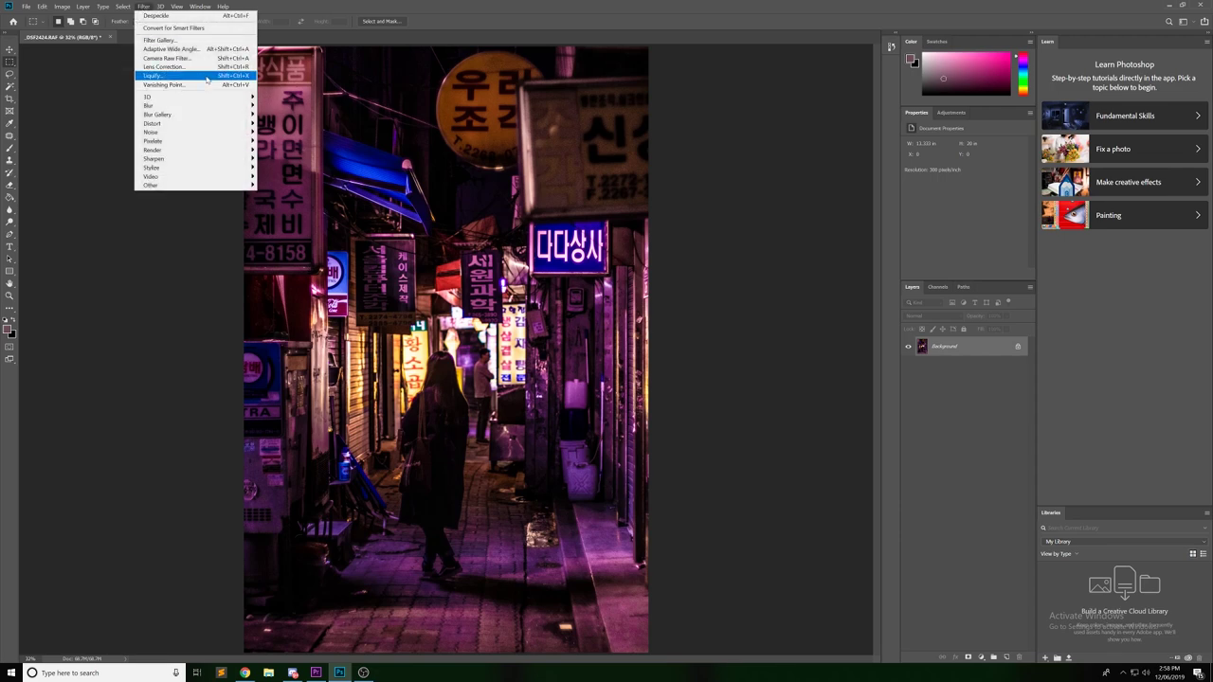
pyautogui.moveTo(227, 138)
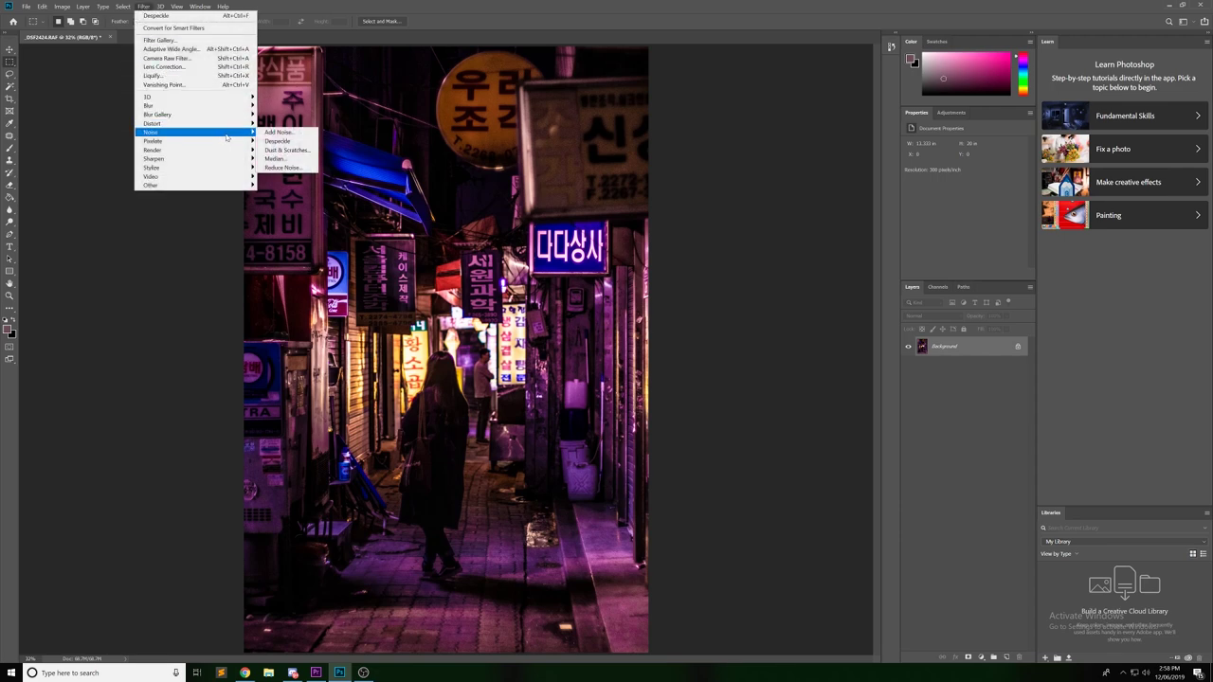
pyautogui.click(284, 168)
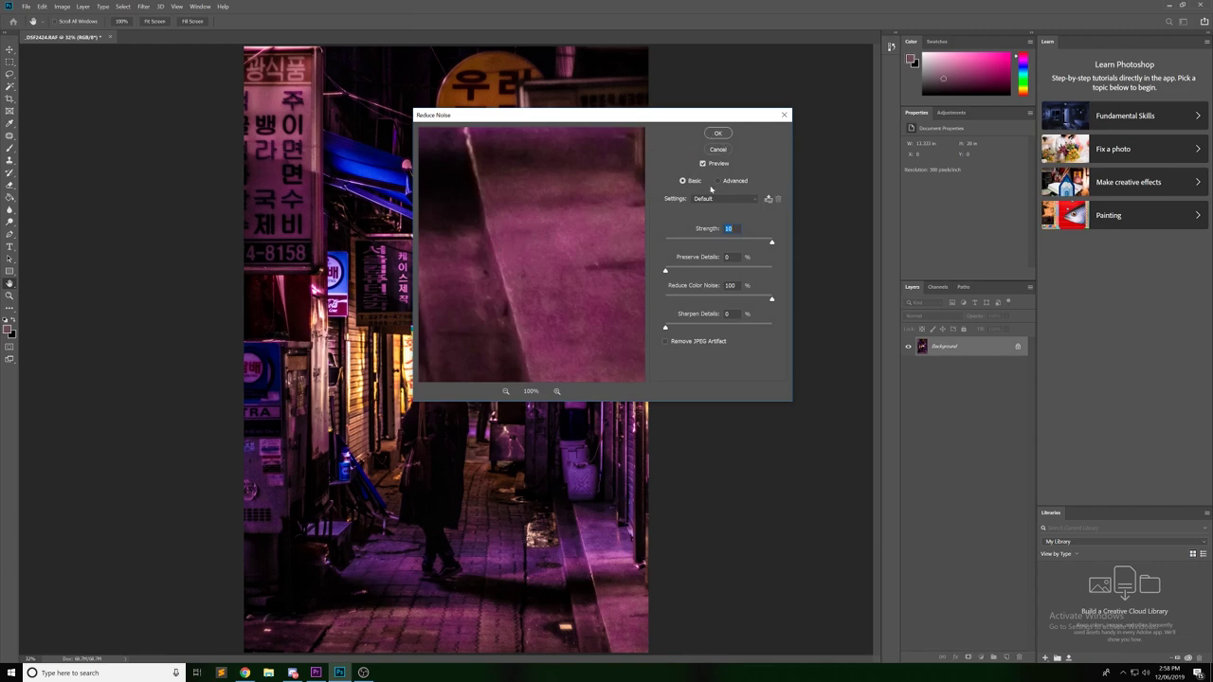
pyautogui.moveTo(771, 299); pyautogui.dragTo(689, 272)
pyautogui.click(691, 330)
pyautogui.click(726, 137)
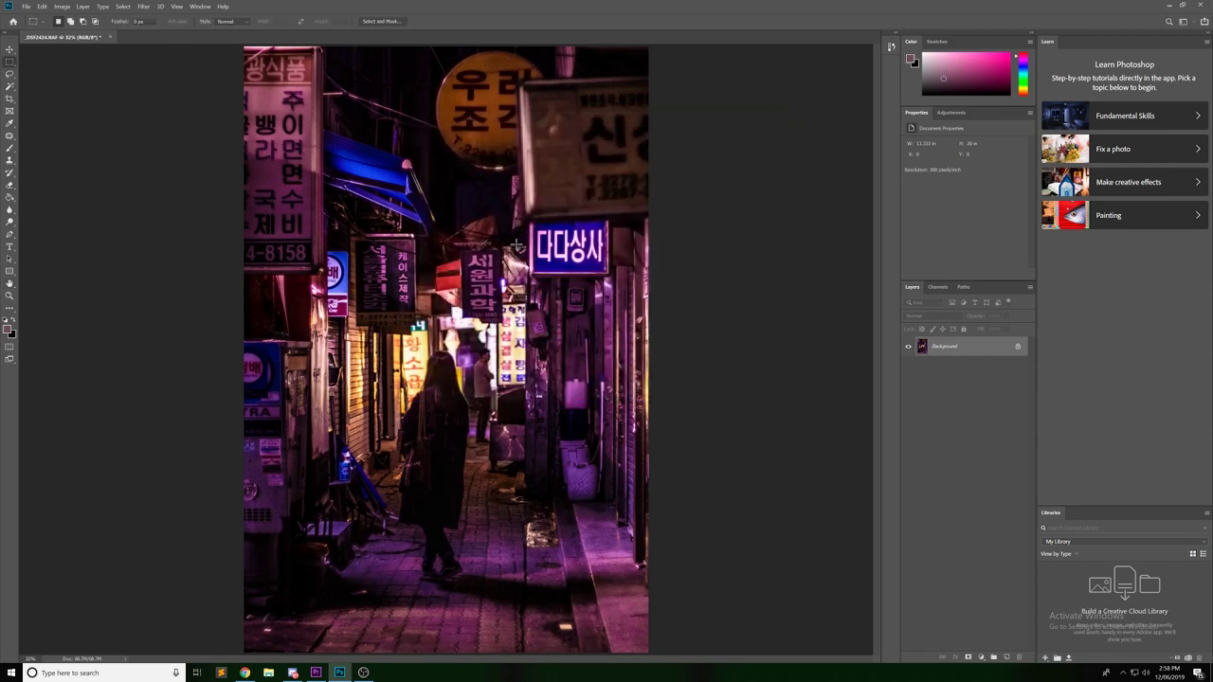
pyautogui.hotkey('ctrl', '+')
pyautogui.hotkey('ctrl', '+')
pyautogui.hotkey('ctrl', '+')
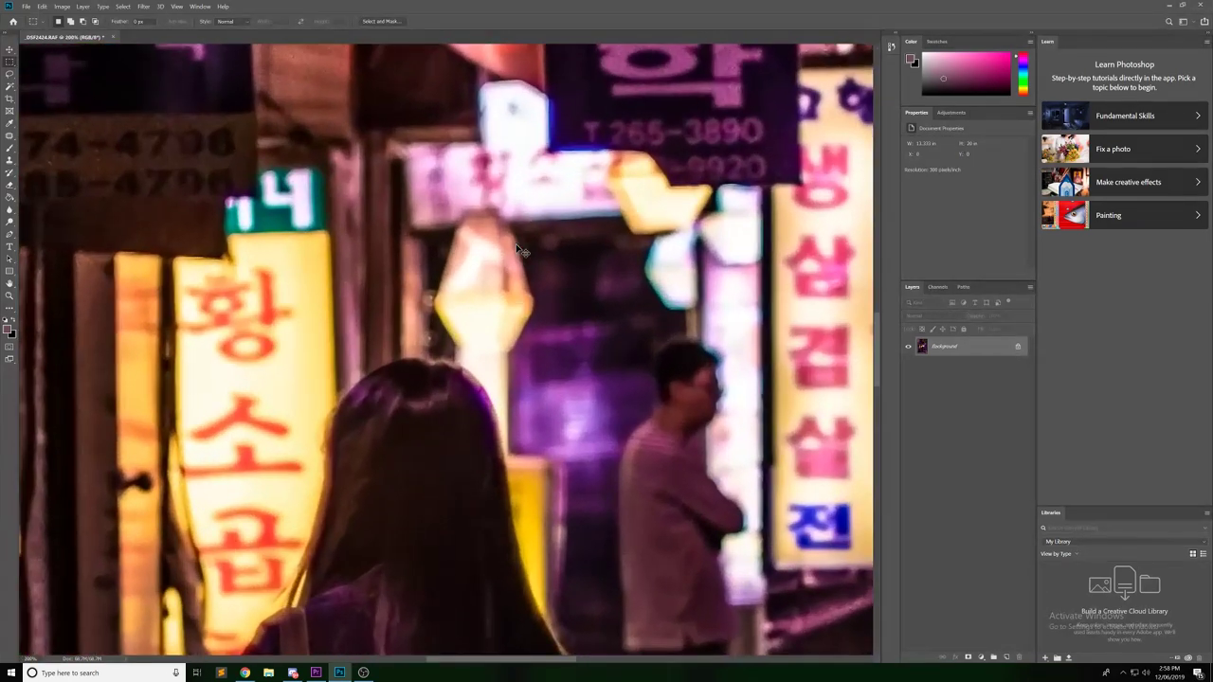
pyautogui.hotkey('ctrl', '+')
pyautogui.hotkey('ctrl', '+')
pyautogui.scroll(-10, 515, 244)
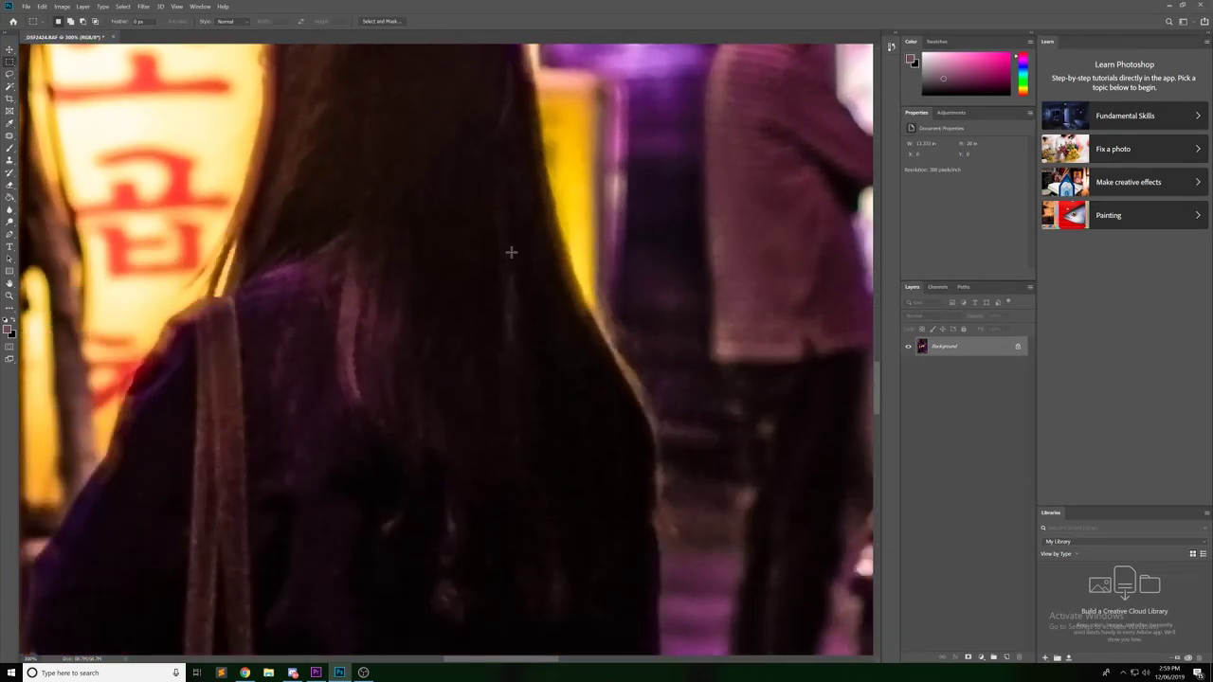
pyautogui.hscroll(-2, 175, 482)
pyautogui.hscroll(-2, 175, 481)
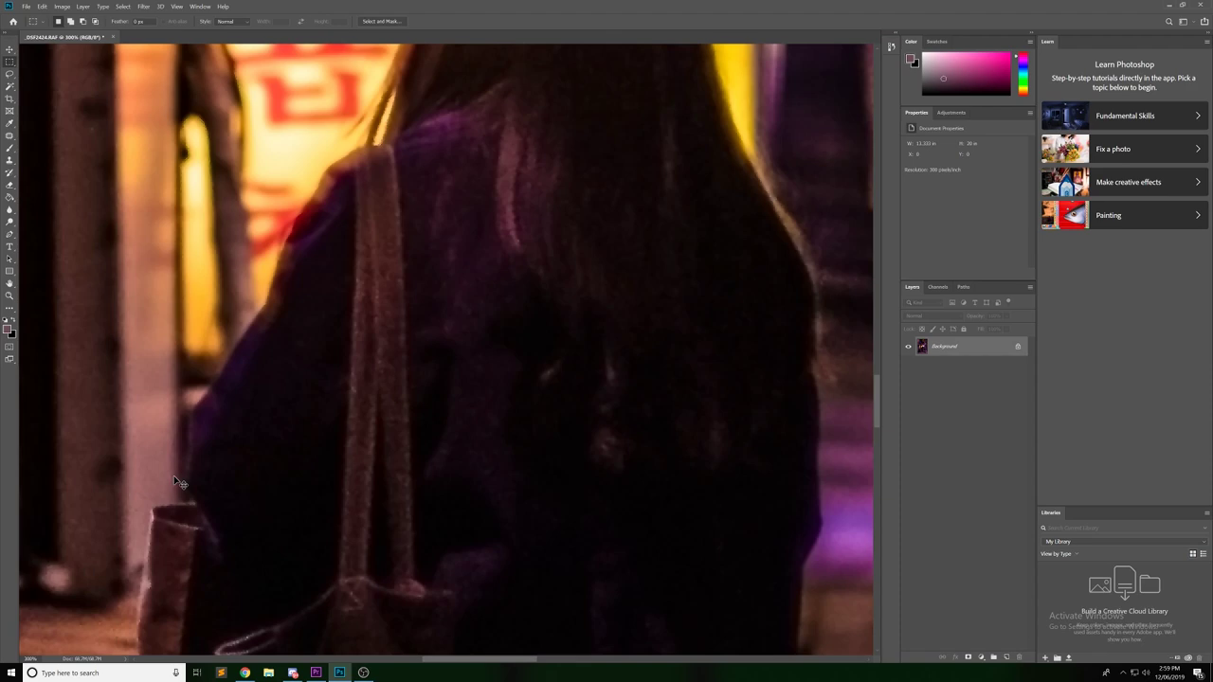
pyautogui.hotkey('ctrl', '0')
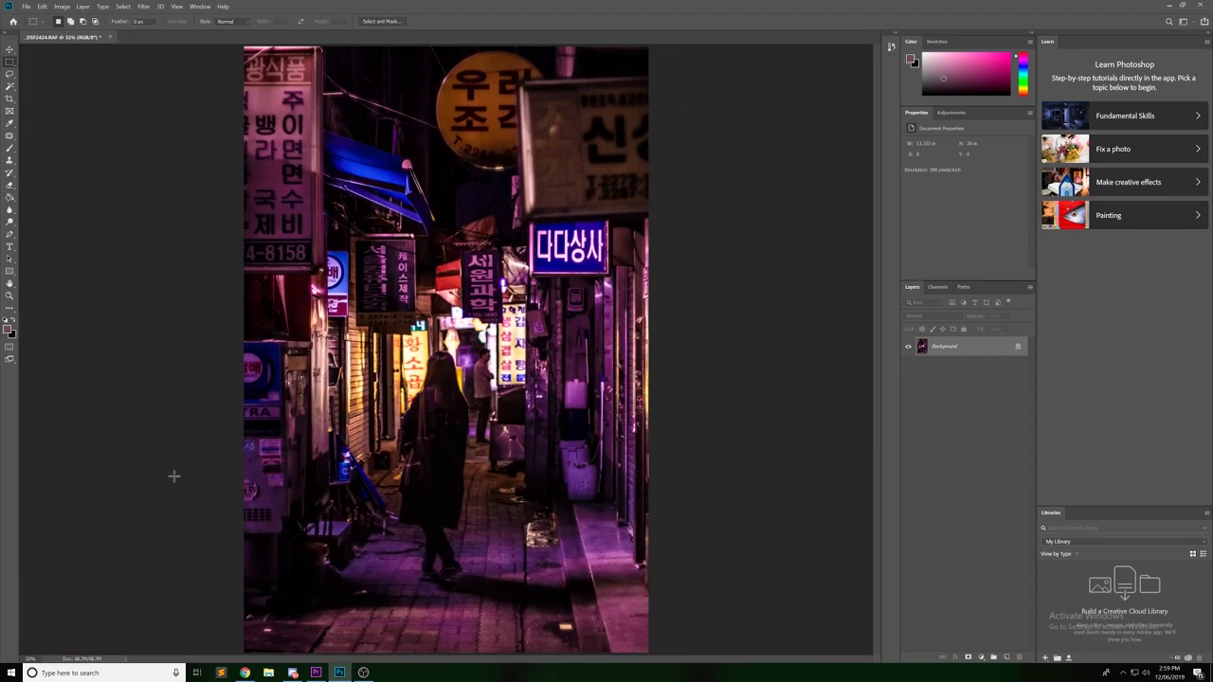
# Step: In Hue/Saturation, target Magentas, shift the range slightly and set Saturation to +21
pyautogui.click(63, 7)
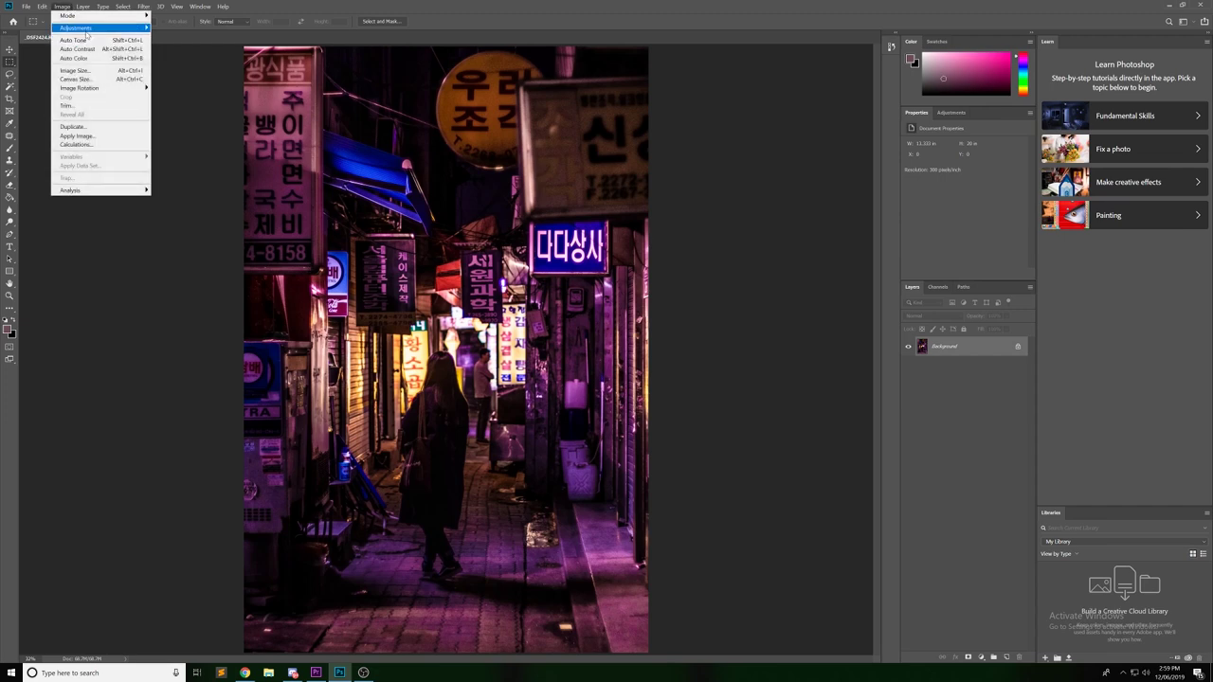
pyautogui.moveTo(90, 29)
pyautogui.click(194, 78)
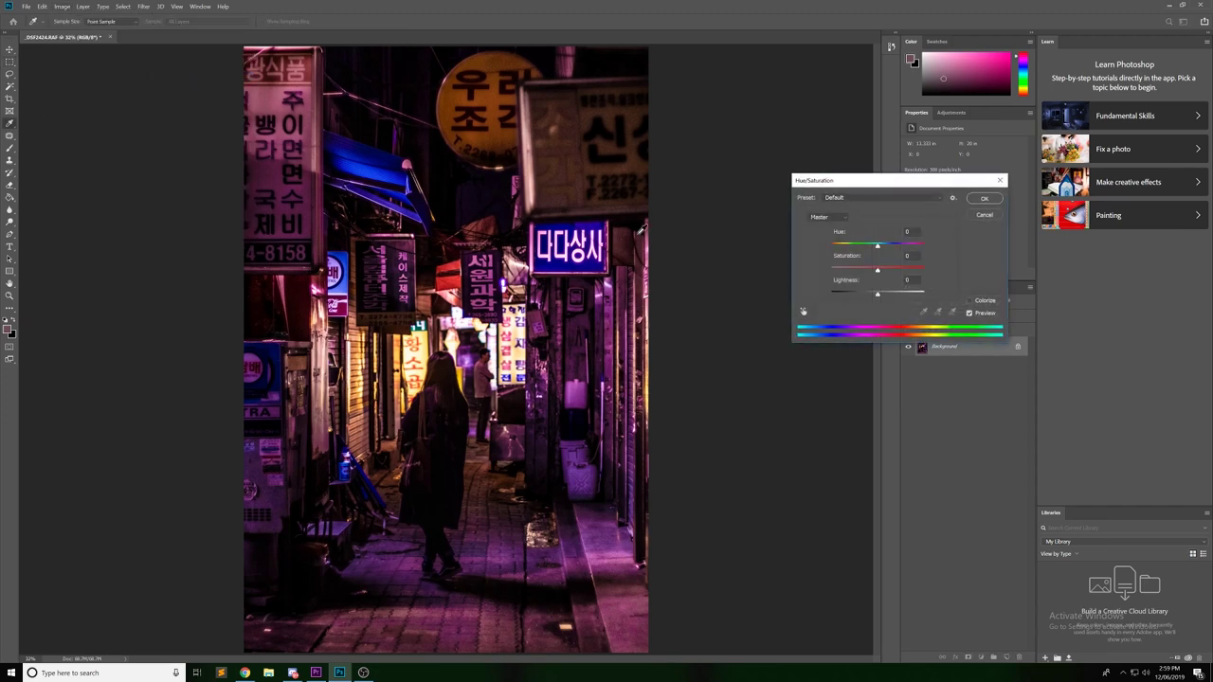
pyautogui.click(829, 222)
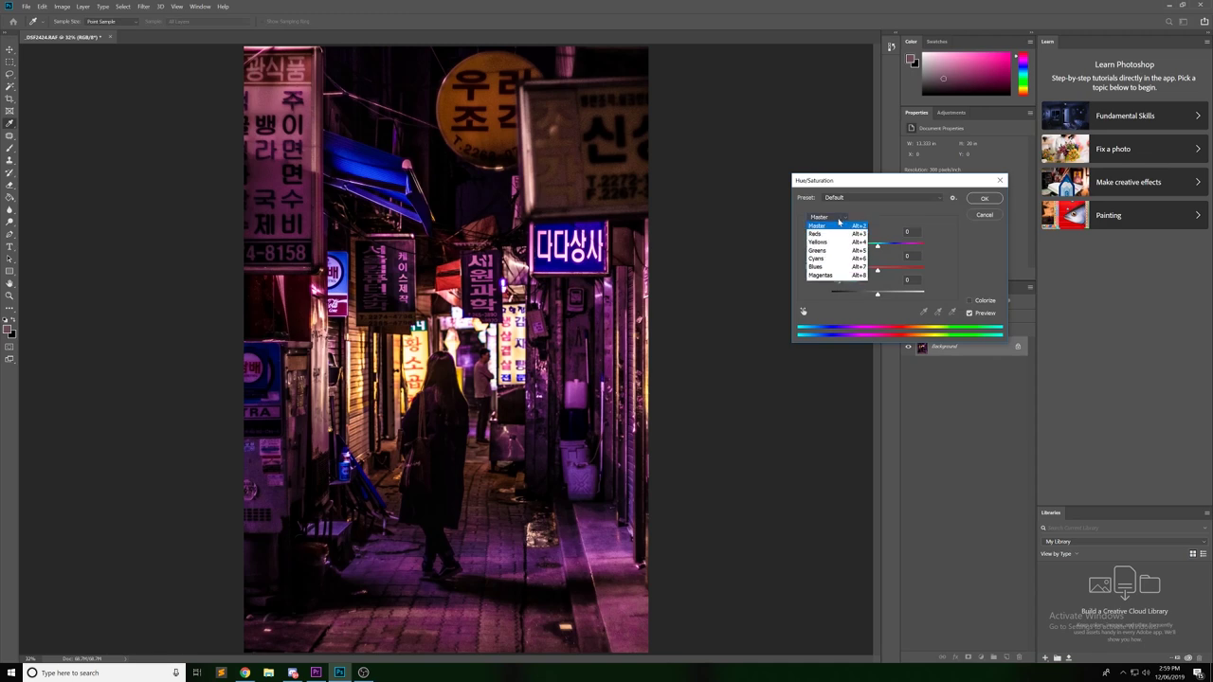
pyautogui.click(831, 274)
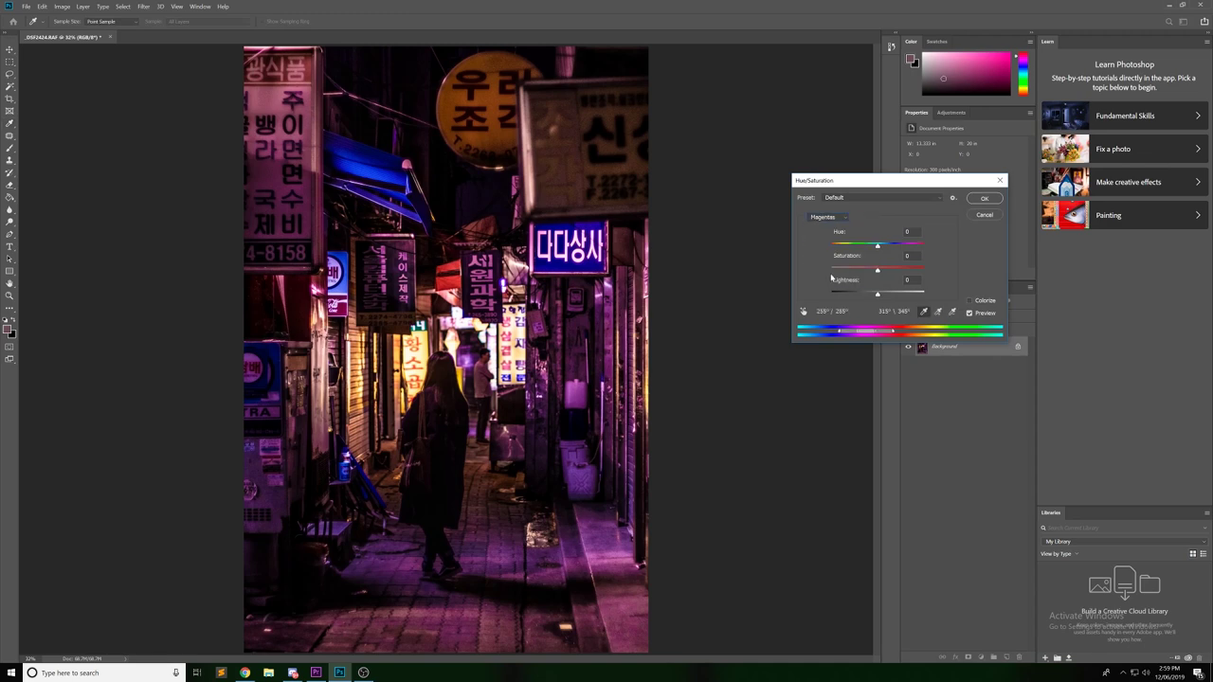
pyautogui.click(922, 271)
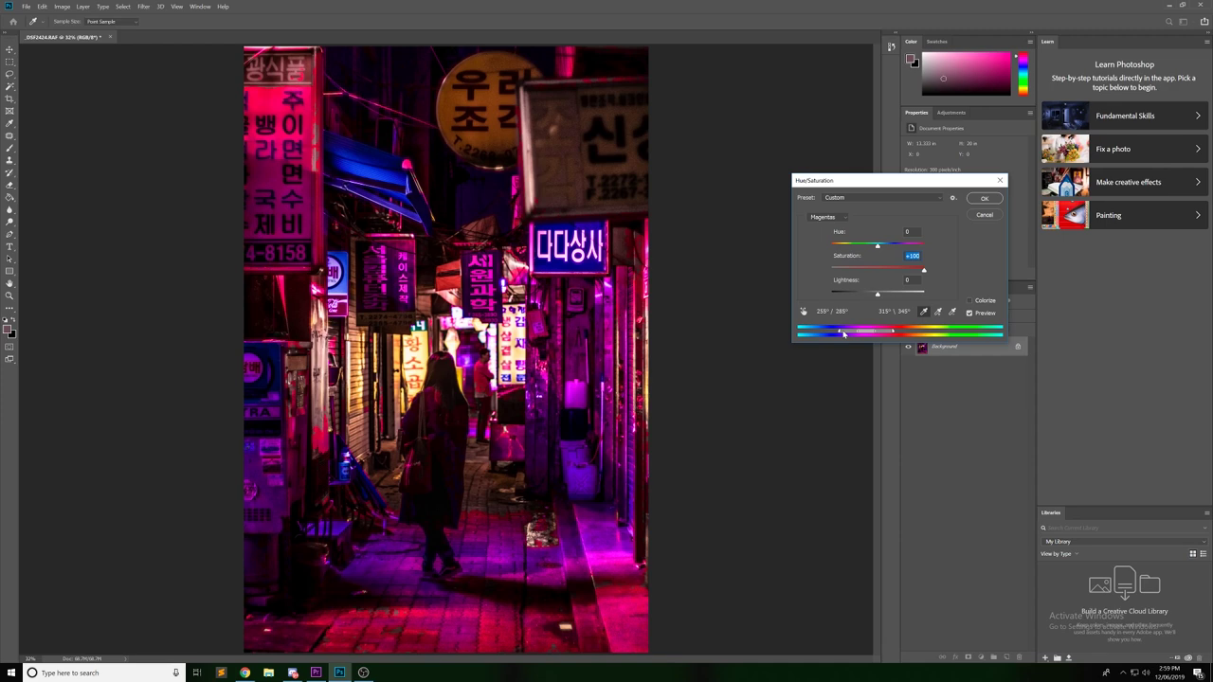
pyautogui.moveTo(844, 333); pyautogui.dragTo(880, 337)
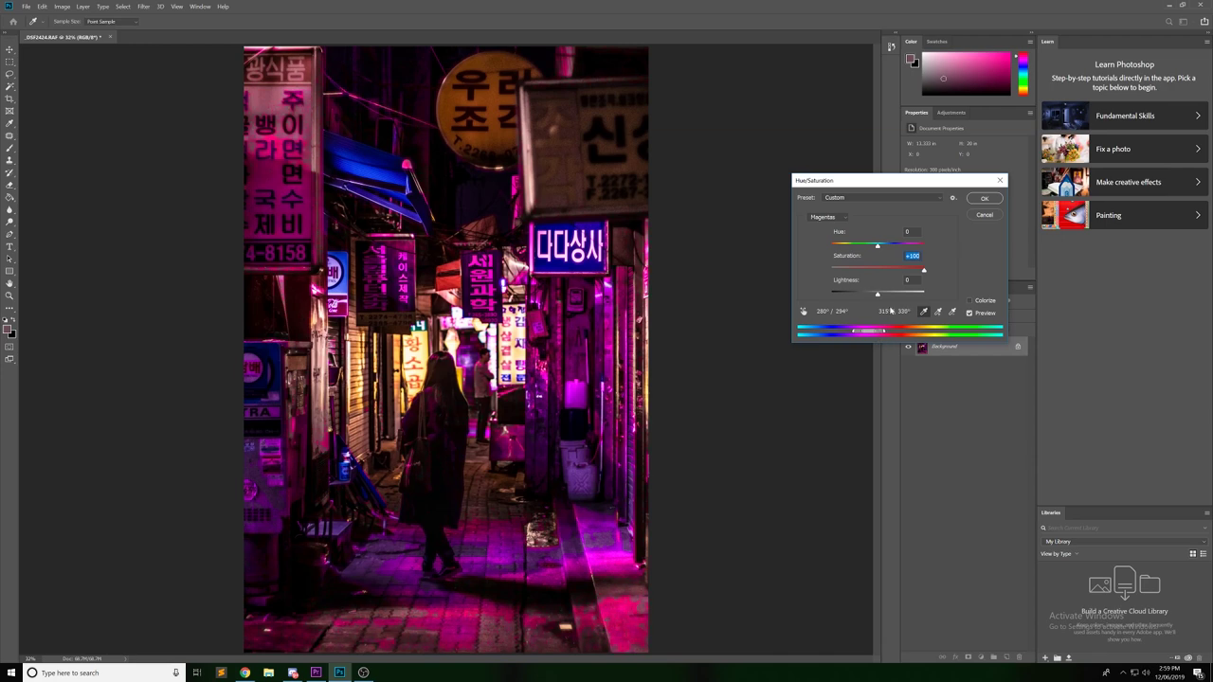
pyautogui.moveTo(883, 271); pyautogui.dragTo(885, 271)
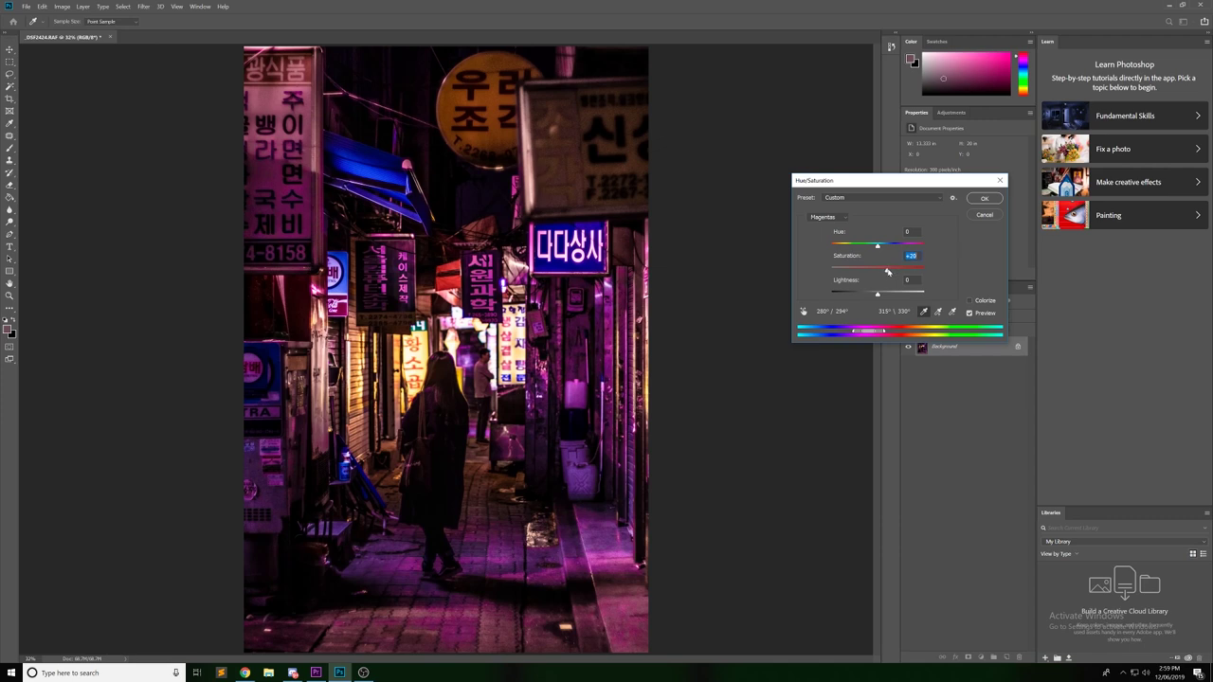
pyautogui.click(984, 198)
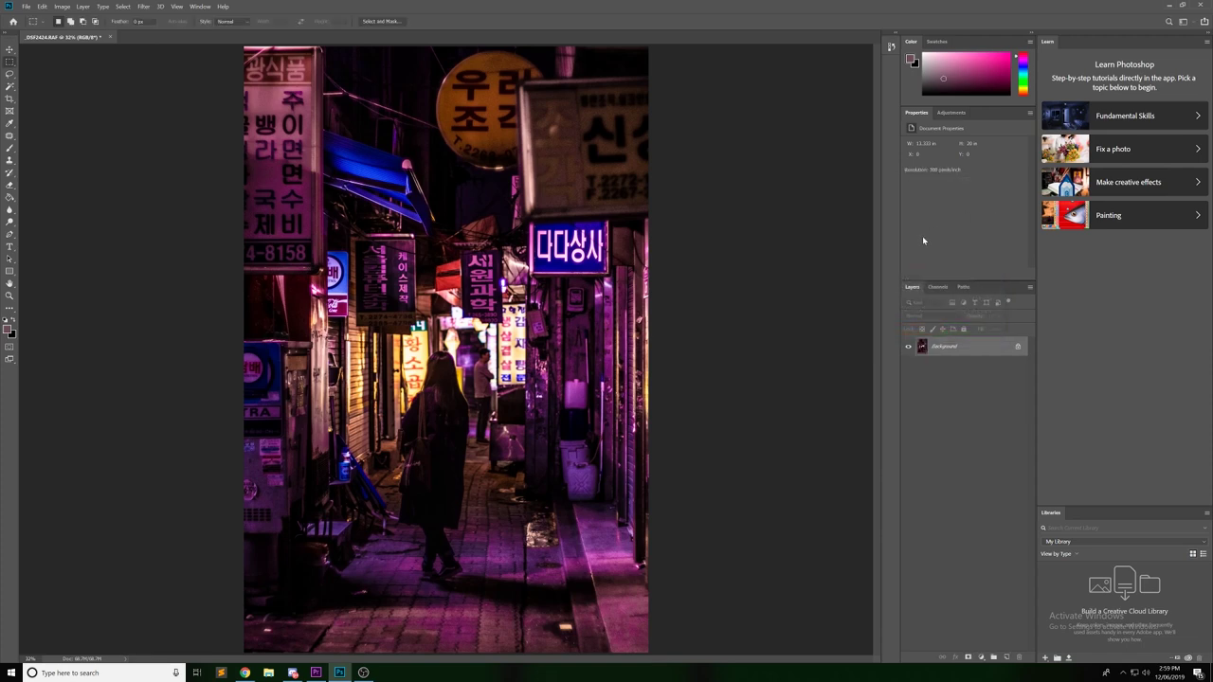